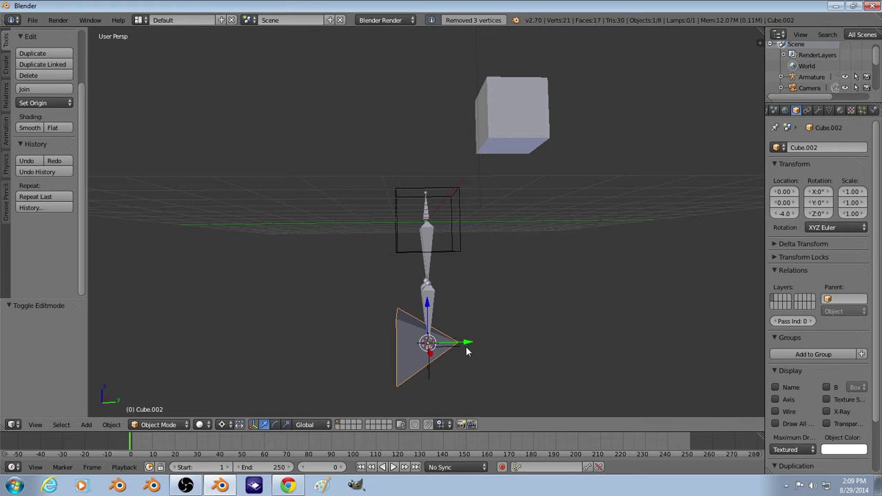
Add a cube at the 3D cursor and move it about 3.64 units along Y, clear of the wedge
{"action": "middle_click_drag", "start_coordinate": [465, 347], "coordinate": [458, 345]}
{"action": "left_click", "coordinate": [86, 424]}
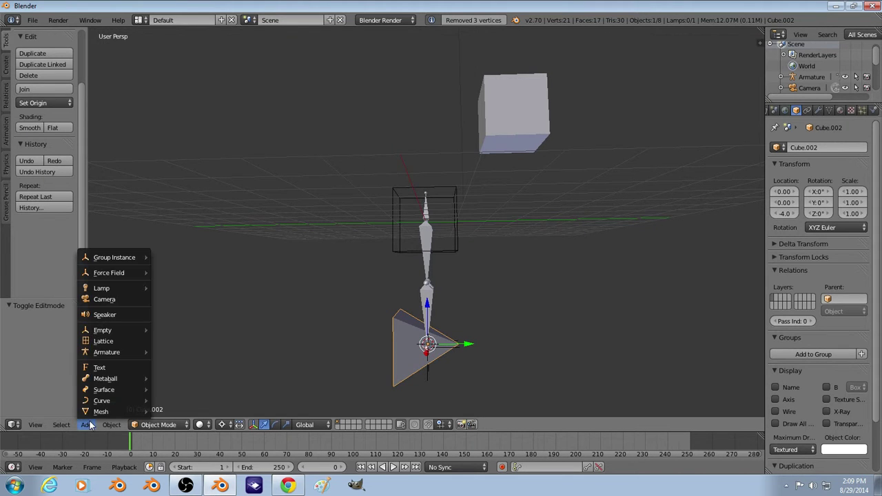
{"action": "mouse_move", "coordinate": [103, 411]}
{"action": "left_click", "coordinate": [192, 319]}
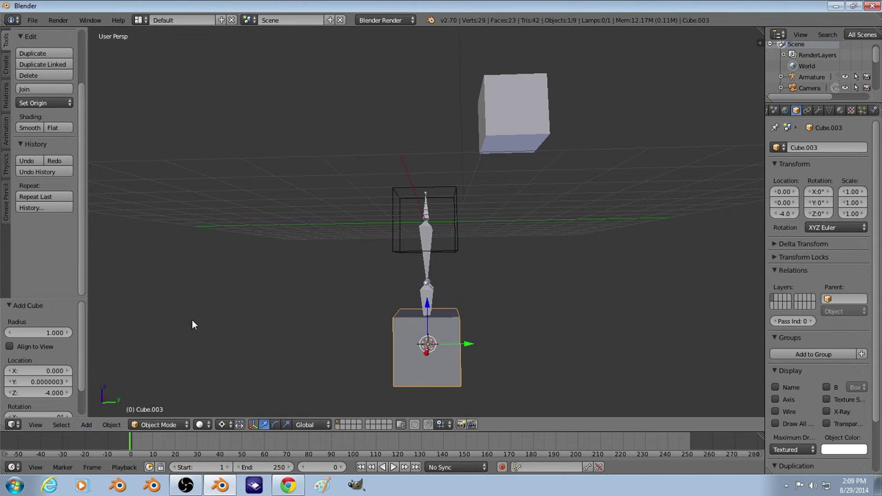
{"action": "key", "text": "g"}
{"action": "key", "text": "y"}
{"action": "left_click", "coordinate": [568, 355]}
{"action": "key", "text": "a"}
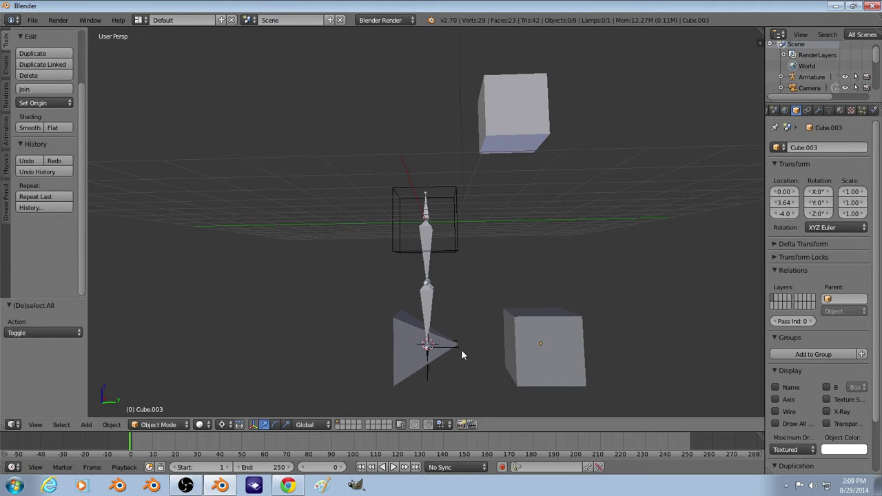
Replace the timeline with an enlarged Logic Editor and add an Always sensor to the wedge (Cube.002)
{"action": "right_click", "coordinate": [422, 345]}
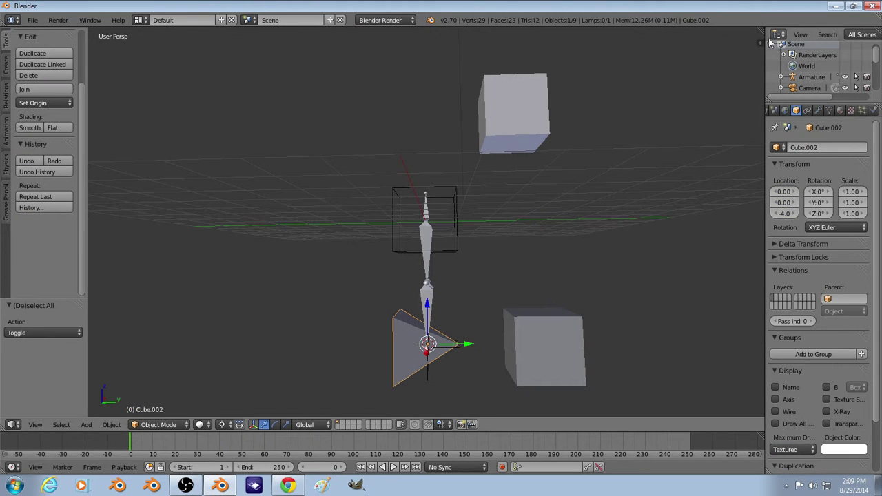
{"action": "left_click", "coordinate": [12, 466]}
{"action": "left_click", "coordinate": [46, 322]}
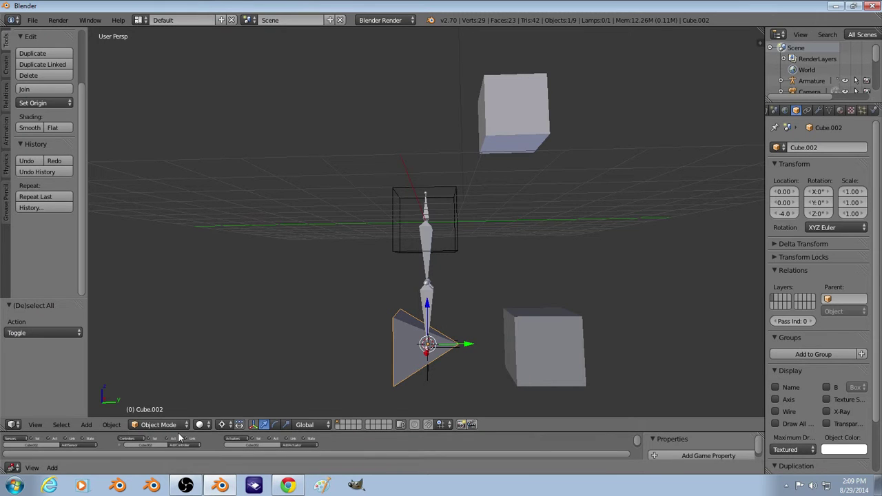
{"action": "left_click_drag", "start_coordinate": [181, 434], "coordinate": [178, 291]}
{"action": "left_click", "coordinate": [66, 306]}
{"action": "left_click", "coordinate": [74, 316]}
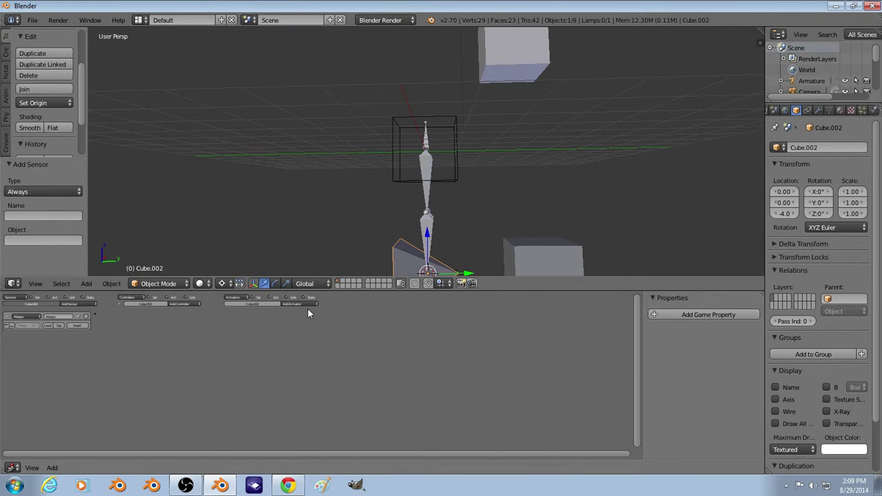
Add an Edit Object actuator to the wedge, set to Track to with Cube.003 as its target object
{"action": "left_click", "coordinate": [303, 304]}
{"action": "left_click", "coordinate": [308, 334]}
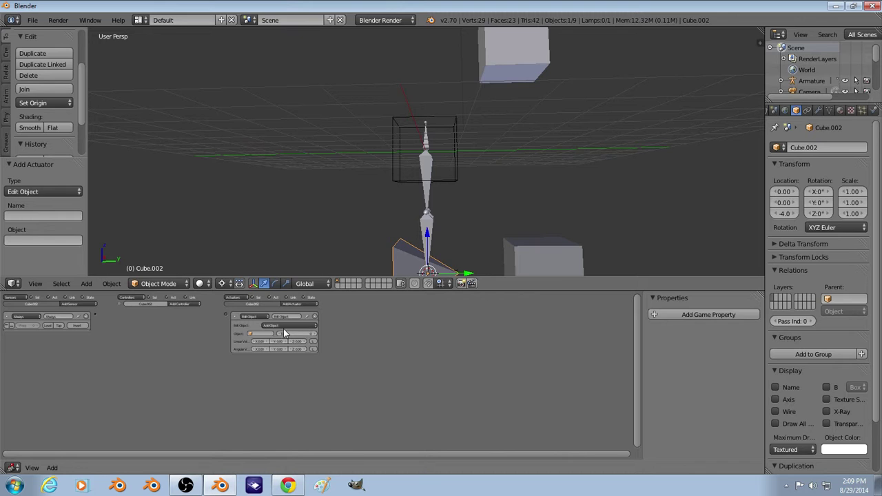
{"action": "left_click", "coordinate": [288, 325]}
{"action": "left_click", "coordinate": [289, 307]}
{"action": "left_click", "coordinate": [269, 334]}
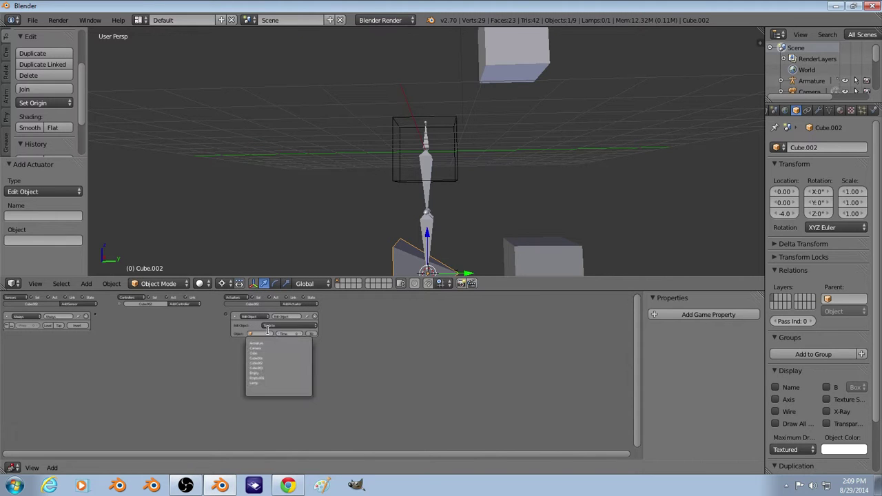
{"action": "left_click", "coordinate": [275, 368]}
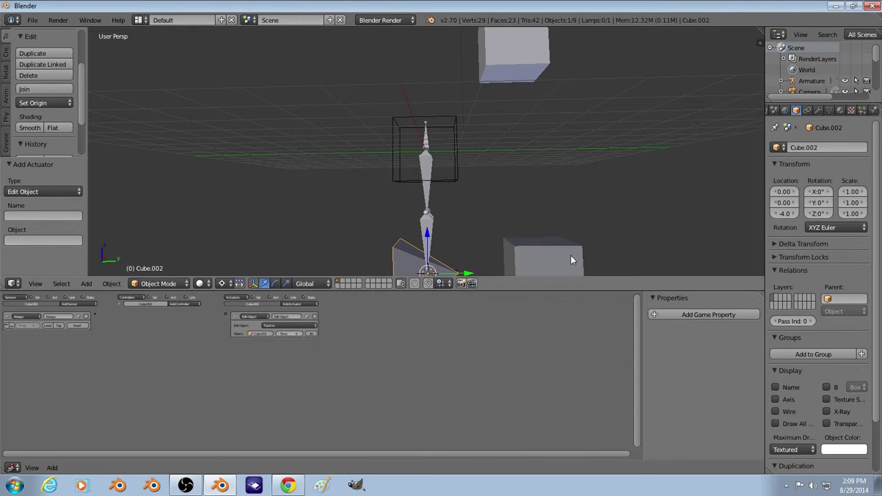
{"action": "scroll", "coordinate": [278, 358], "scroll_direction": "up", "scroll_amount": 2}
{"action": "left_click", "coordinate": [330, 344]}
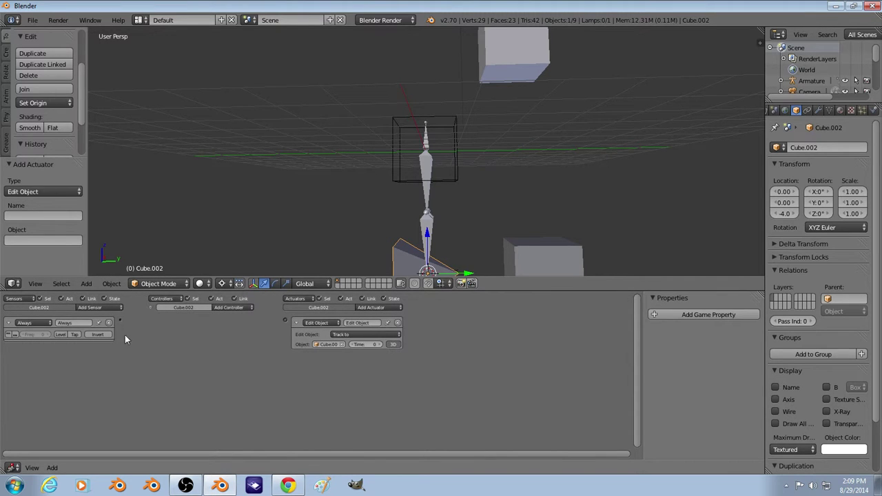
Run the game preview to check the wedge's tracking behaviour, stop it, and leave all objects deselected
{"action": "scroll", "coordinate": [439, 186], "scroll_direction": "down", "scroll_amount": 2}
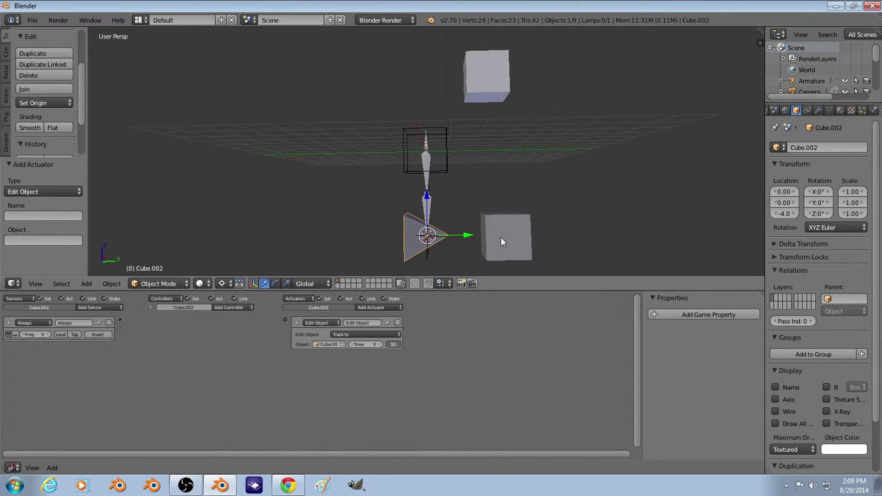
{"action": "key", "text": "a"}
{"action": "key", "text": "p"}
{"action": "key", "text": "Escape"}
{"action": "key", "text": "a"}
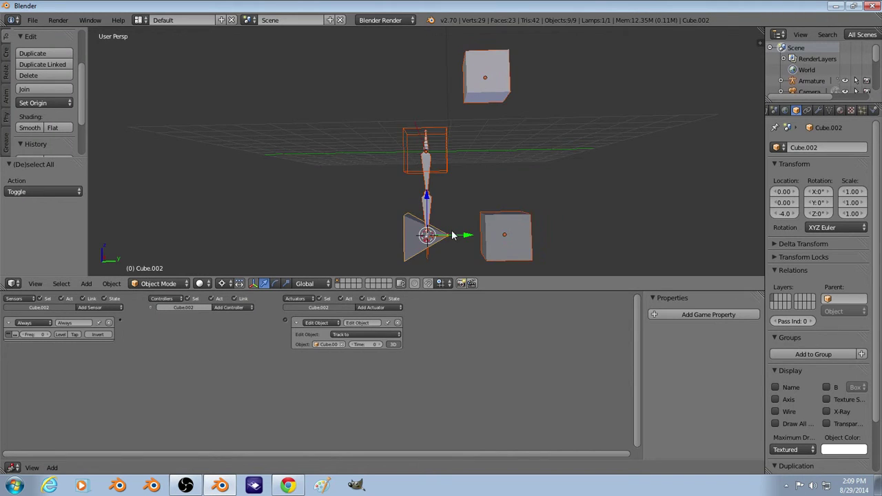
{"action": "middle_click_drag", "start_coordinate": [453, 235], "coordinate": [399, 240]}
{"action": "key", "text": "a"}
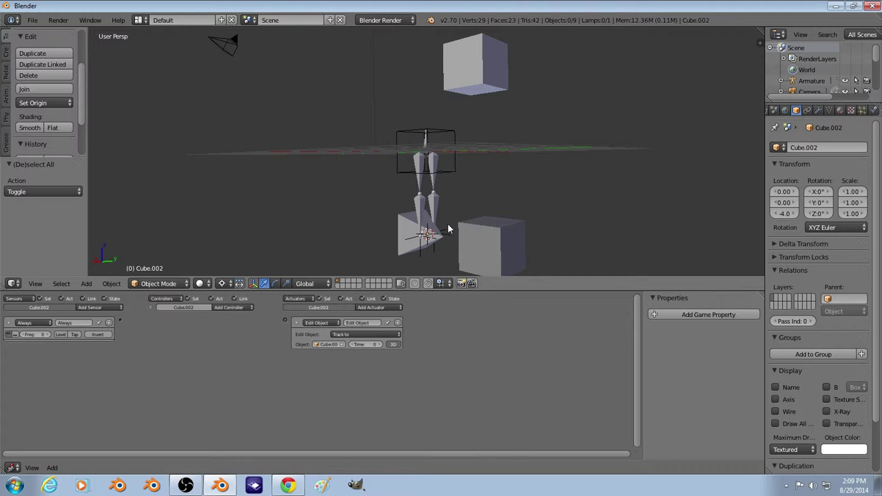
Parent the wedge to the wireframe cube using the Object option, and clear the selection
{"action": "scroll", "coordinate": [405, 237], "scroll_direction": "up", "scroll_amount": 2}
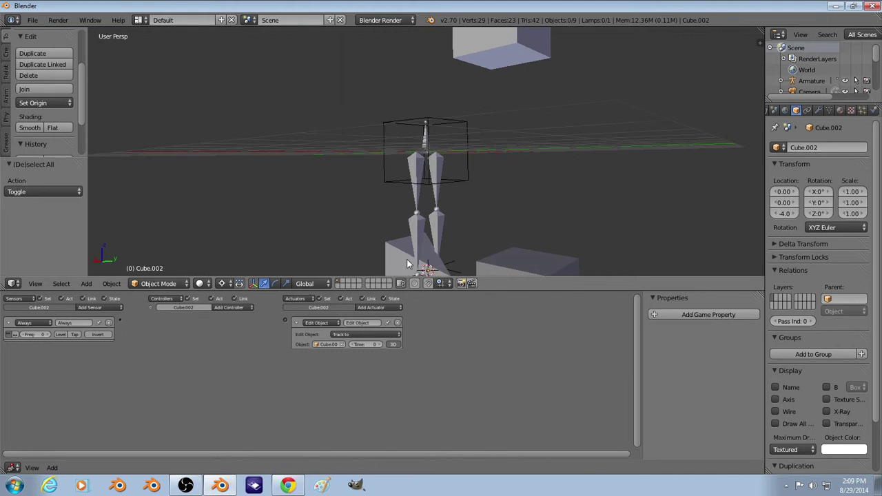
{"action": "scroll", "coordinate": [406, 264], "scroll_direction": "down", "scroll_amount": 1}
{"action": "right_click", "coordinate": [410, 259]}
{"action": "right_click", "coordinate": [403, 250]}
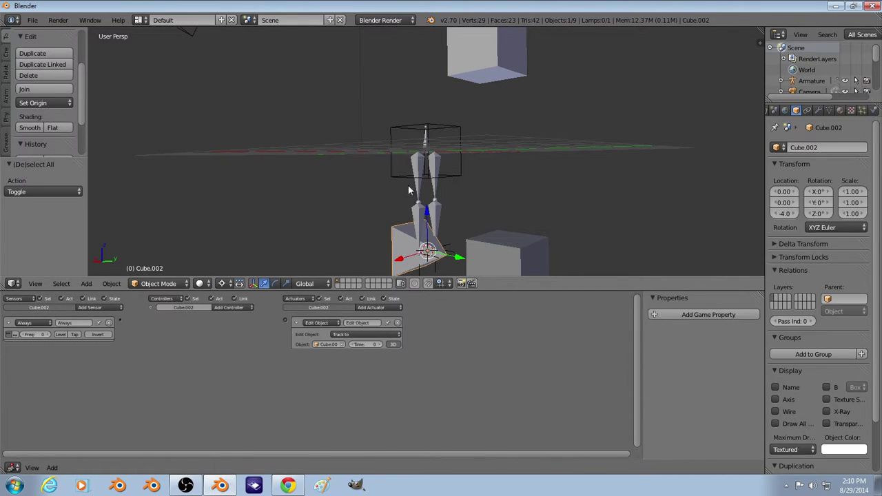
{"action": "right_click", "coordinate": [386, 166], "text": "shift"}
{"action": "key", "text": "ctrl+p"}
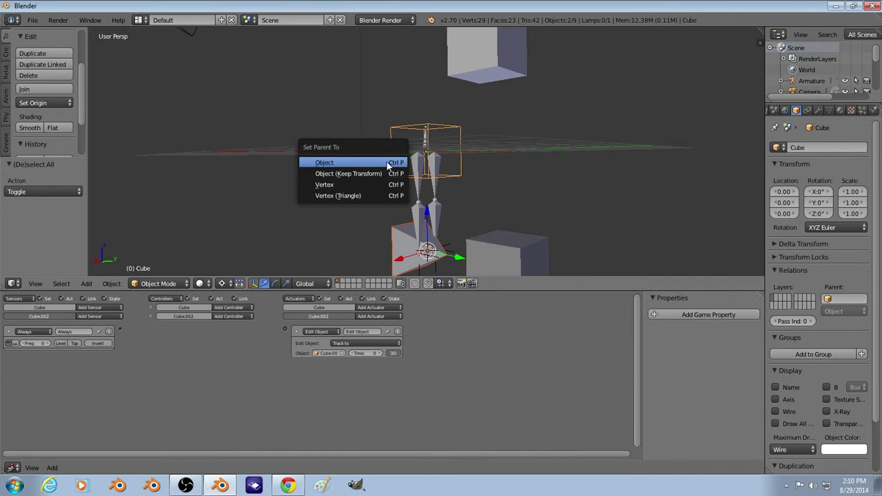
{"action": "left_click", "coordinate": [387, 163]}
{"action": "key", "text": "a"}
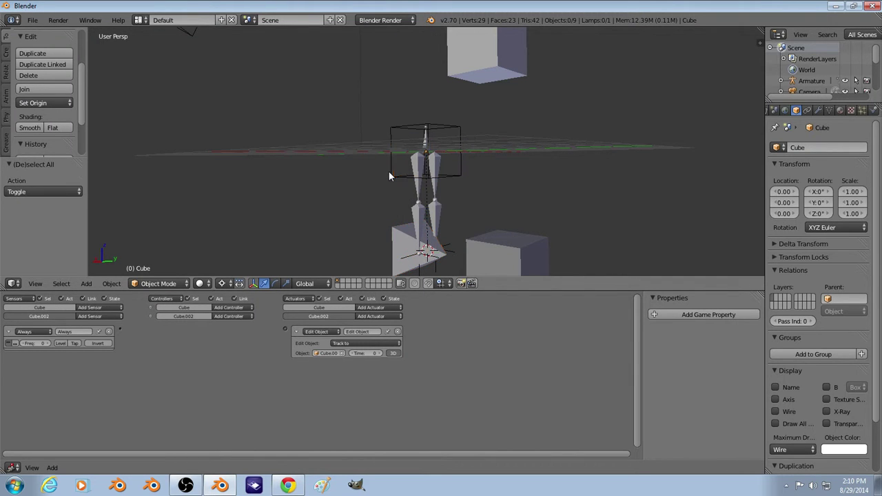
Parent the two empties at the feet to the wedge, and leave only the wedge selected
{"action": "right_click", "coordinate": [451, 246]}
{"action": "right_click", "coordinate": [419, 270], "text": "shift"}
{"action": "right_click", "coordinate": [395, 233], "text": "shift"}
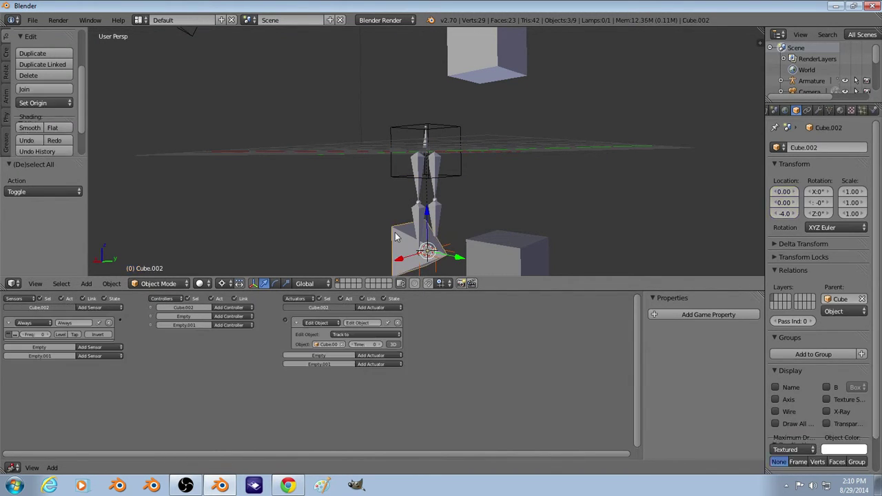
{"action": "key", "text": "ctrl+p"}
{"action": "left_click", "coordinate": [395, 232]}
{"action": "key", "text": "a"}
{"action": "right_click", "coordinate": [402, 225]}
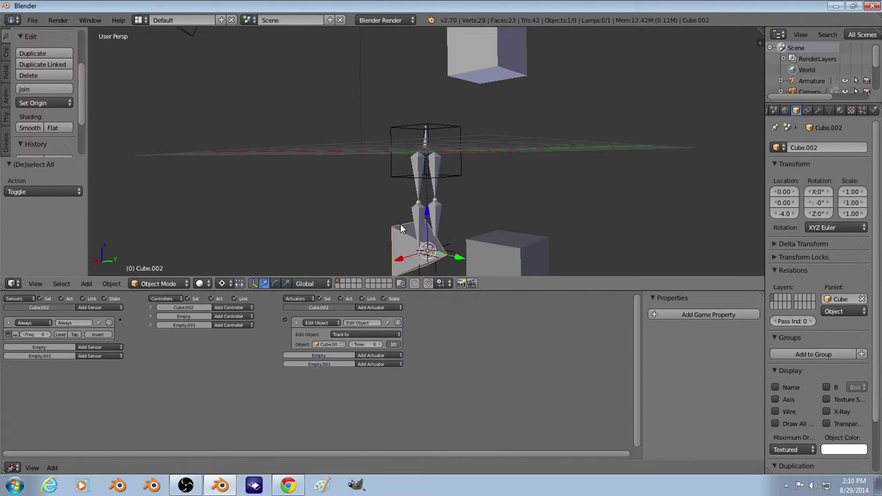
Try rotating the wedge about the X axis to check the parenting, cancelling each rotation
{"action": "key", "text": "r"}
{"action": "key", "text": "x"}
{"action": "right_click", "coordinate": [465, 205]}
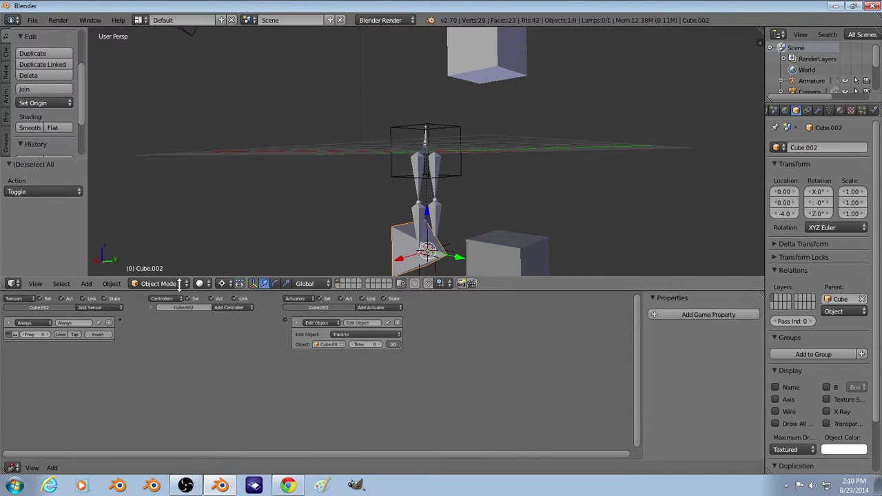
{"action": "key", "text": "r"}
{"action": "key", "text": "x"}
{"action": "right_click", "coordinate": [506, 210]}
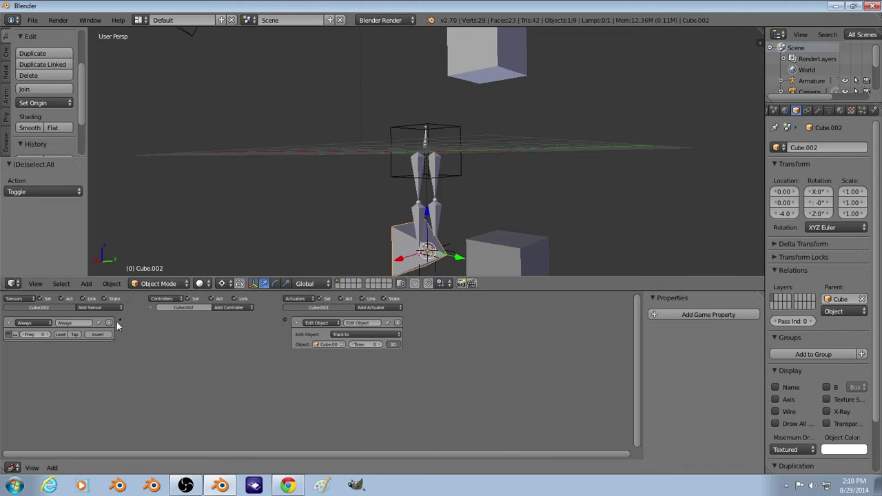
Link the wedge's Always sensor to its Edit Object actuator, and clear the selection
{"action": "left_click_drag", "start_coordinate": [119, 321], "coordinate": [285, 320]}
{"action": "scroll", "coordinate": [444, 199], "scroll_direction": "down", "scroll_amount": 1}
{"action": "key", "text": "a"}
Switch the armature from Pose Mode to Object Mode and snap the 3D cursor to it
{"action": "middle_click_drag", "start_coordinate": [444, 199], "coordinate": [352, 253]}
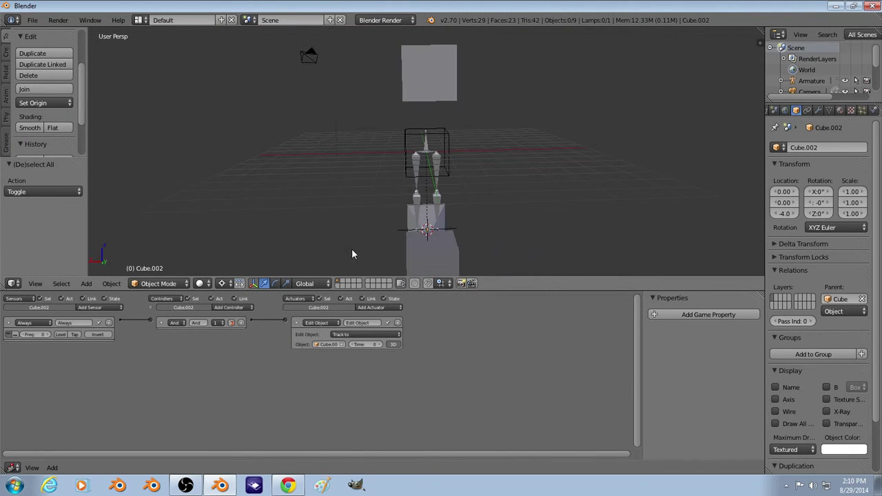
{"action": "right_click", "coordinate": [437, 159]}
{"action": "left_click", "coordinate": [125, 284]}
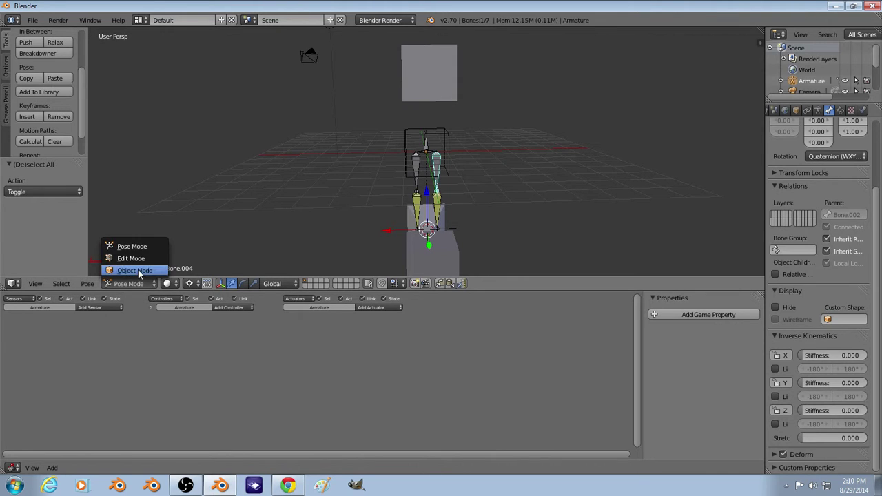
{"action": "left_click", "coordinate": [138, 272]}
{"action": "key", "text": "shift+s"}
{"action": "left_click", "coordinate": [432, 154]}
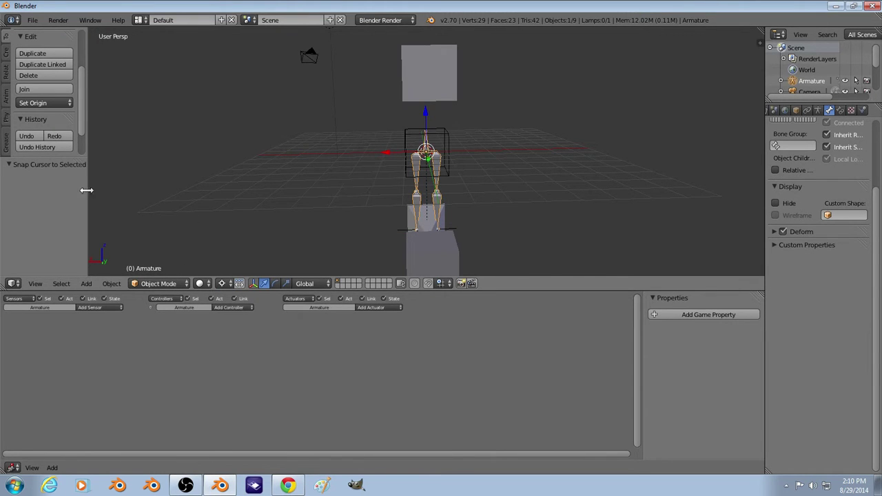
Add a cube at the 3D cursor and scale its mesh to about 0.32 in Edit Mode
{"action": "left_click", "coordinate": [86, 284]}
{"action": "mouse_move", "coordinate": [110, 268]}
{"action": "left_click", "coordinate": [173, 282]}
{"action": "scroll", "coordinate": [495, 189], "scroll_direction": "up", "scroll_amount": 2}
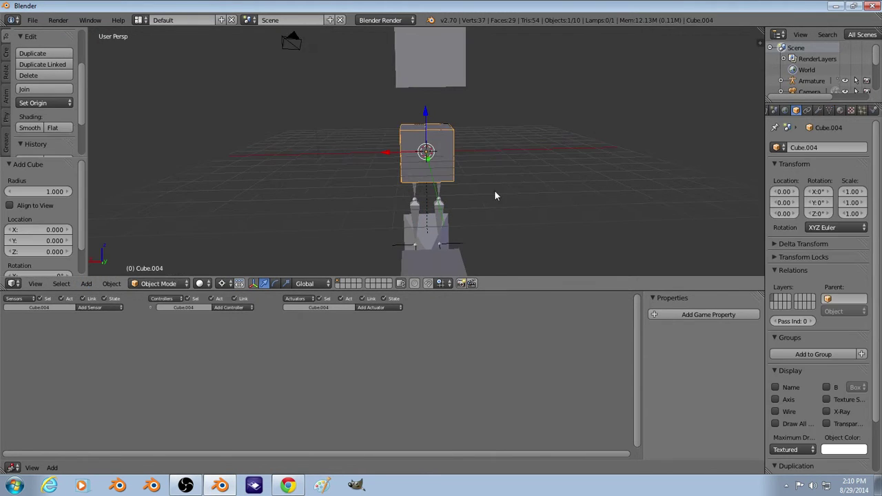
{"action": "scroll", "coordinate": [481, 177], "scroll_direction": "up", "scroll_amount": 1}
{"action": "middle_click_drag", "start_coordinate": [481, 178], "coordinate": [492, 200]}
{"action": "key", "text": "Tab"}
{"action": "key", "text": "s"}
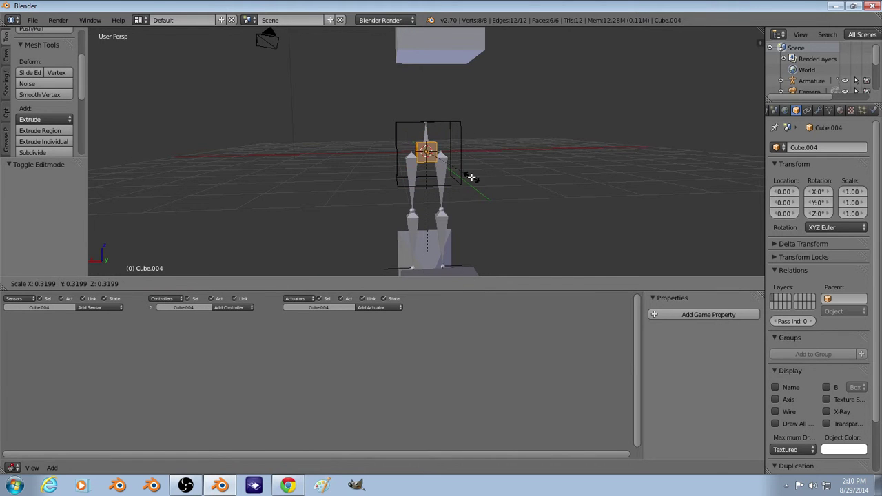
{"action": "left_click", "coordinate": [468, 176]}
Extrude the small cube's two opposite side faces in place and scale them about 2.355 along X to form the hips
{"action": "middle_click_drag", "start_coordinate": [428, 174], "coordinate": [400, 207]}
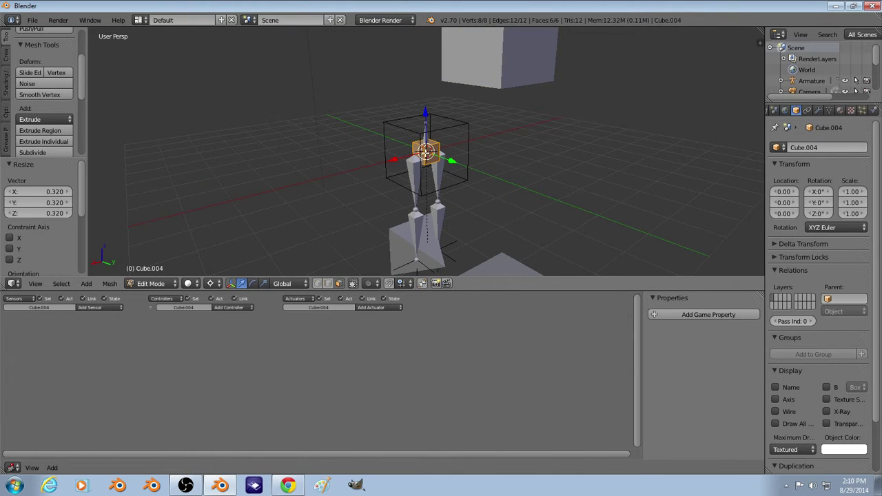
{"action": "right_click", "coordinate": [421, 153]}
{"action": "middle_click_drag", "start_coordinate": [452, 154], "coordinate": [432, 157]}
{"action": "key", "text": "e"}
{"action": "right_click", "coordinate": [432, 157]}
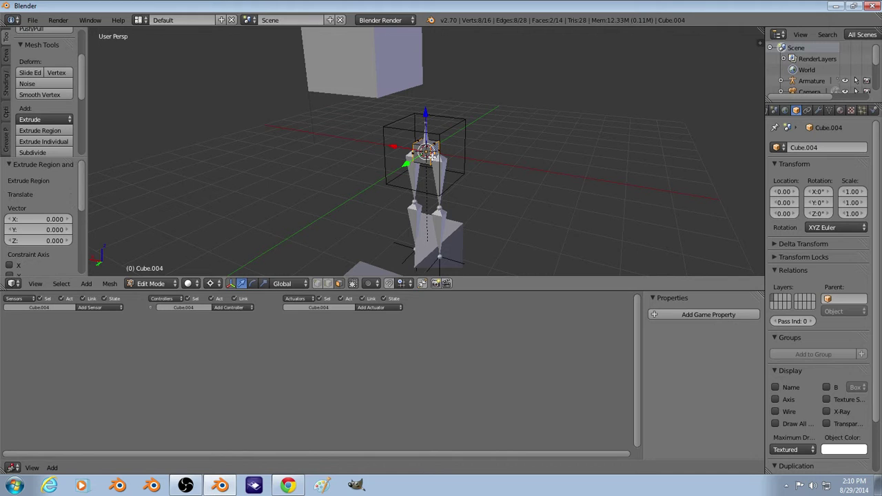
{"action": "key", "text": "s"}
{"action": "key", "text": "x"}
{"action": "left_click", "coordinate": [528, 185]}
Extrude the undersides of both hip blocks downward twice by 2 units to form the legs, and return to Object Mode
{"action": "middle_click_drag", "start_coordinate": [528, 185], "coordinate": [421, 209]}
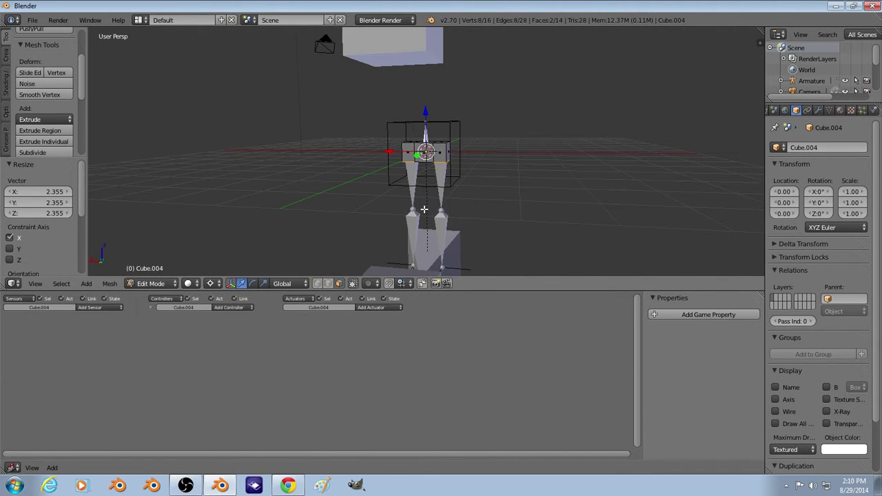
{"action": "key", "text": "e"}
{"action": "key", "text": "2"}
{"action": "key", "text": "minus"}
{"action": "key", "text": "Return"}
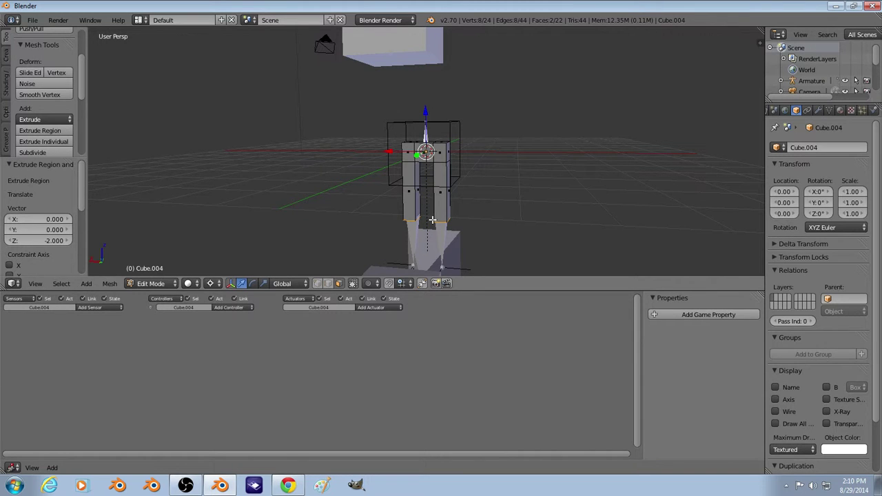
{"action": "key", "text": "e"}
{"action": "key", "text": "2"}
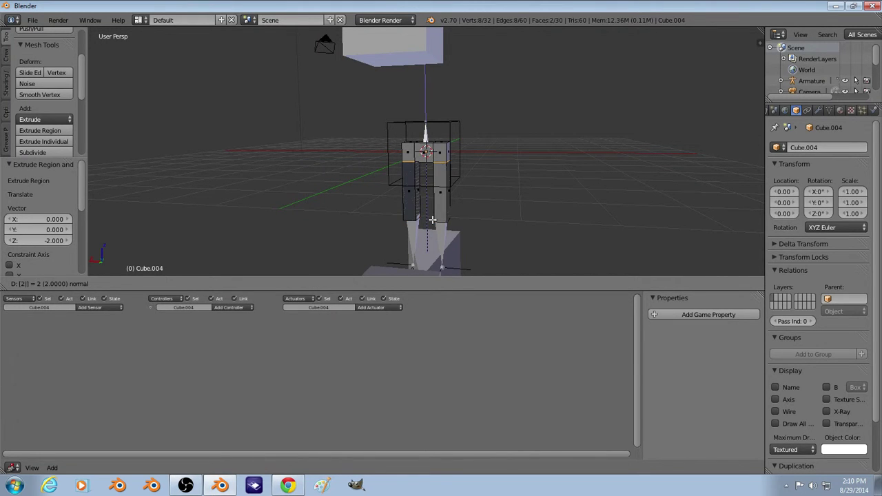
{"action": "key", "text": "Return"}
{"action": "key", "text": "Tab"}
Parent the leg mesh to the armature using Armature Deform with bone weights
{"action": "middle_click_drag", "start_coordinate": [434, 241], "coordinate": [429, 194]}
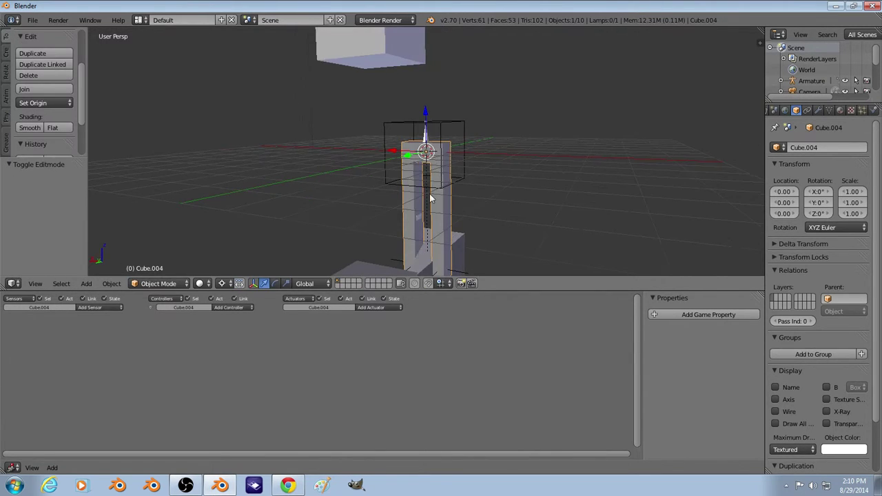
{"action": "right_click", "coordinate": [417, 201], "text": "shift"}
{"action": "key", "text": "ctrl+p"}
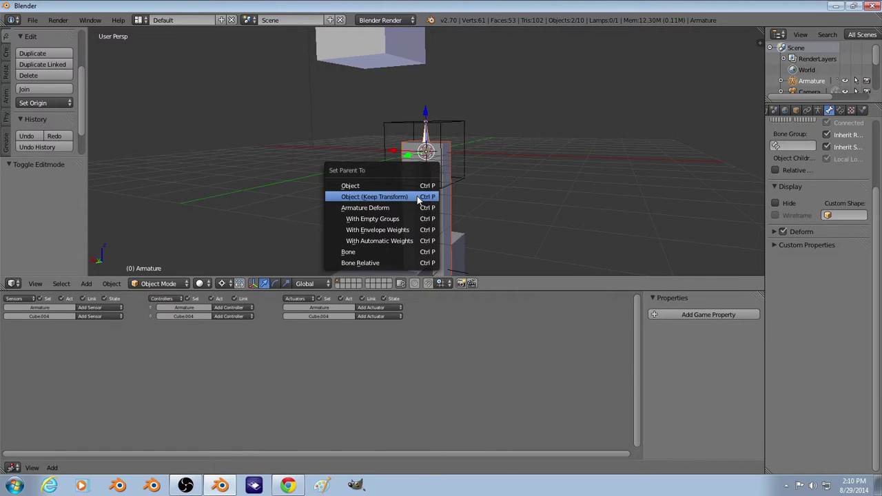
{"action": "left_click", "coordinate": [406, 234]}
Deselect everything and play the animation to check how the armature deforms the leg mesh
{"action": "key", "text": "a"}
{"action": "middle_click_drag", "start_coordinate": [406, 240], "coordinate": [442, 246]}
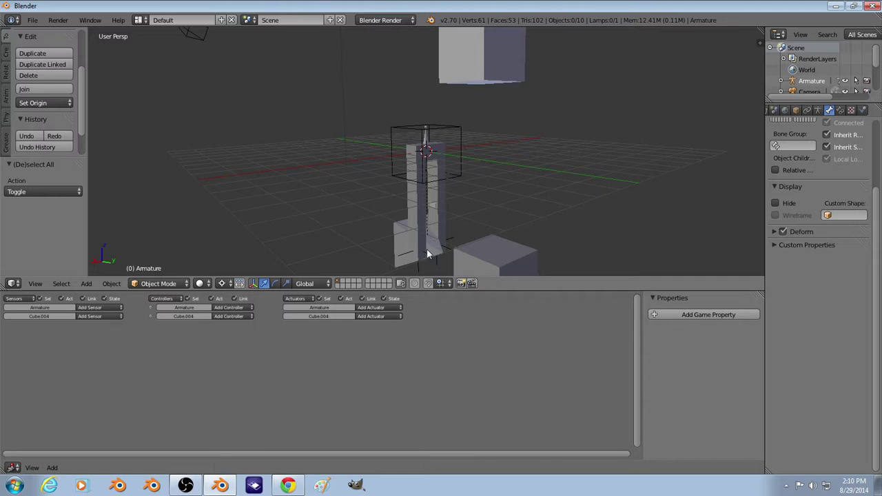
{"action": "key", "text": "alt+a"}
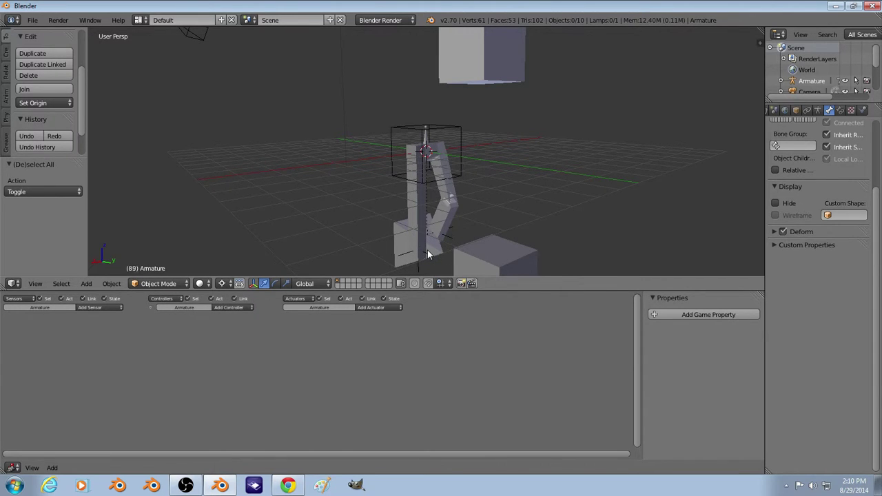
Stop the animation playback and step the timeline back to frame 0
{"action": "key", "text": "alt+a"}
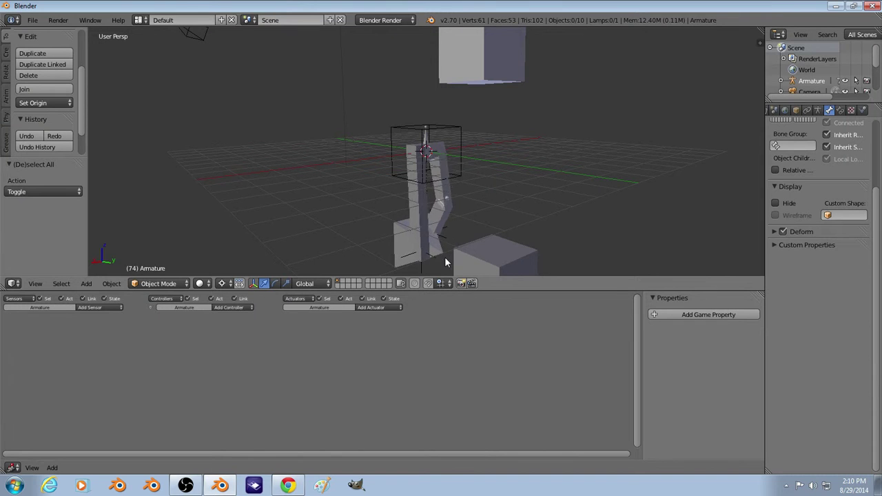
{"action": "key", "text": "Left"}
{"action": "key", "text": "Left"}
{"action": "key", "text": "Left"}
{"action": "key", "text": "Left"}
{"action": "key", "text": "Left"}
{"action": "key", "text": "Left"}
{"action": "key", "text": "Left"}
{"action": "key", "text": "Left"}
{"action": "key", "text": "Left"}
{"action": "key", "text": "Left"}
{"action": "key", "text": "Left"}
{"action": "key", "text": "Left"}
{"action": "key", "text": "Left"}
{"action": "key", "text": "Left"}
{"action": "key", "text": "Left"}
{"action": "key", "text": "Left"}
{"action": "key", "text": "Left"}
{"action": "key", "text": "Left"}
{"action": "key", "text": "Left"}
{"action": "key", "text": "Left"}
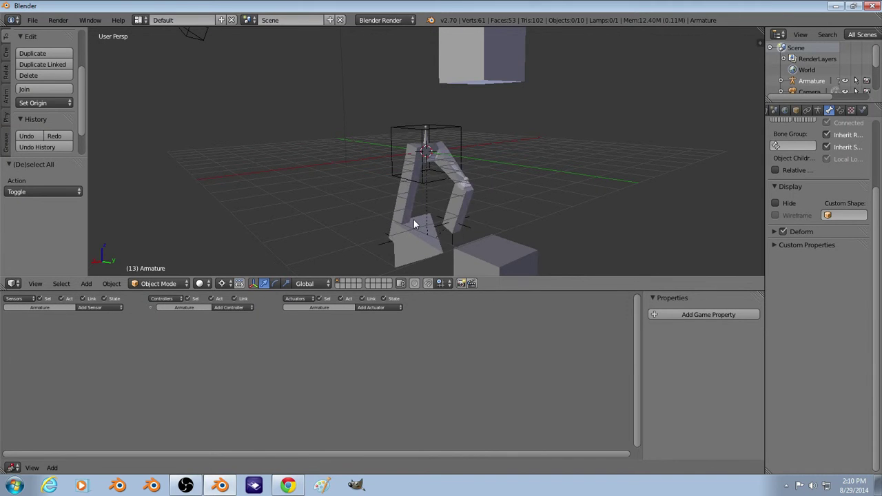
Give the armature a pulsing Always sensor linked to an Armature actuator set to Run Armature
{"action": "right_click", "coordinate": [434, 142]}
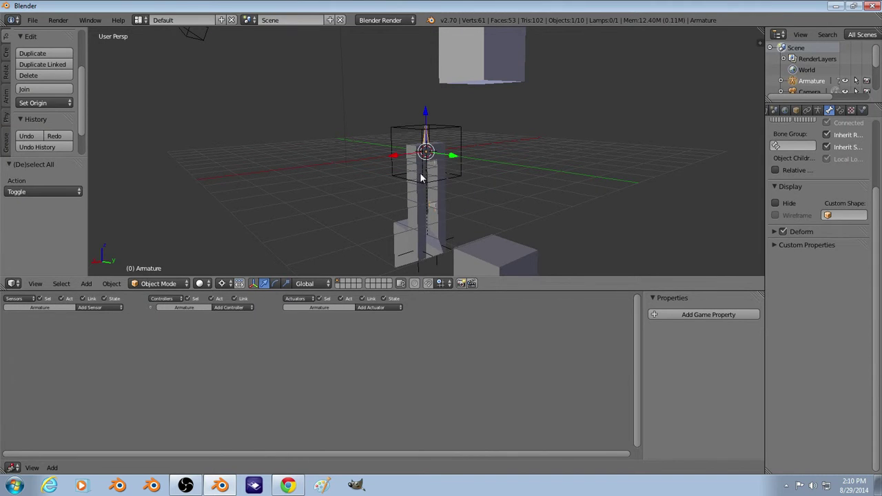
{"action": "left_click", "coordinate": [97, 307]}
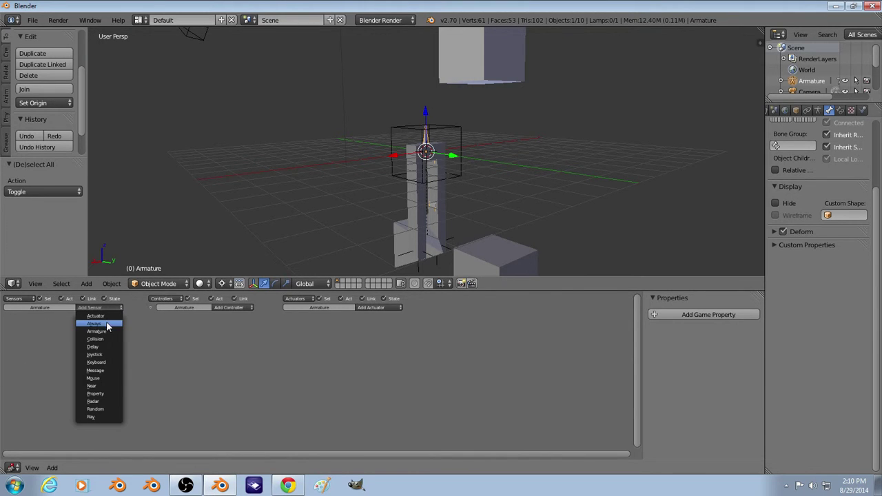
{"action": "left_click", "coordinate": [109, 324]}
{"action": "left_click", "coordinate": [371, 307]}
{"action": "left_click", "coordinate": [377, 316]}
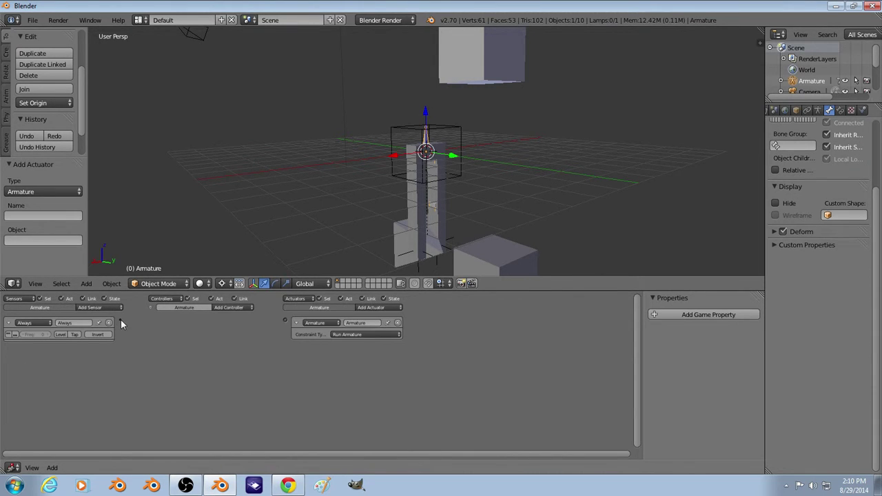
{"action": "left_click_drag", "start_coordinate": [121, 320], "coordinate": [287, 321]}
{"action": "left_click", "coordinate": [9, 335]}
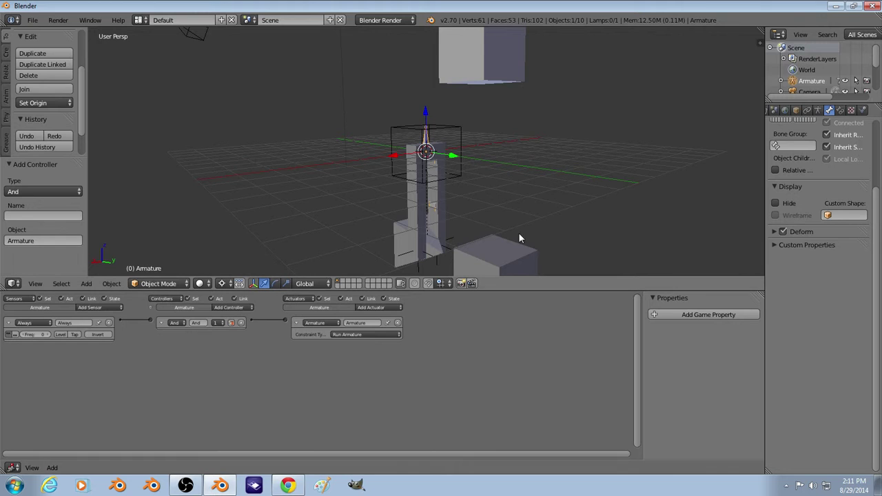
Add a Delay logic sensor to the lower cube beside the leg rig
{"action": "scroll", "coordinate": [518, 232], "scroll_direction": "down", "scroll_amount": 3}
{"action": "middle_click_drag", "start_coordinate": [467, 247], "coordinate": [501, 239]}
{"action": "right_click", "coordinate": [498, 237]}
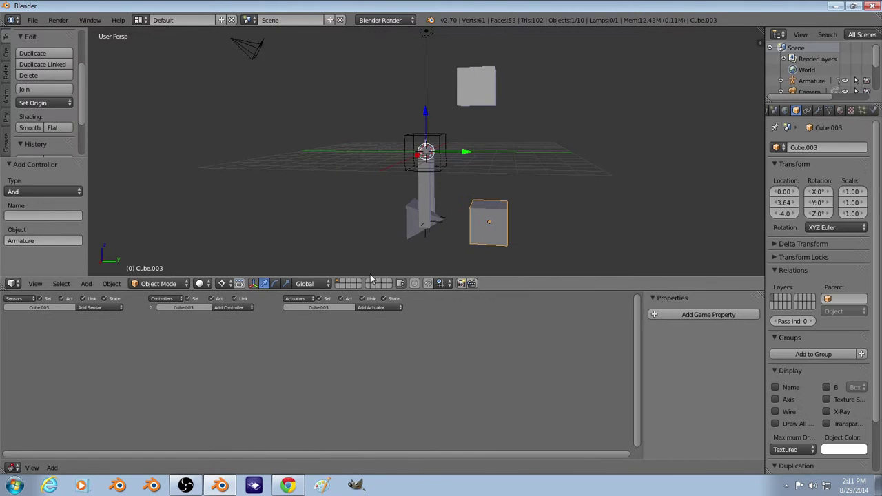
{"action": "left_click", "coordinate": [102, 308]}
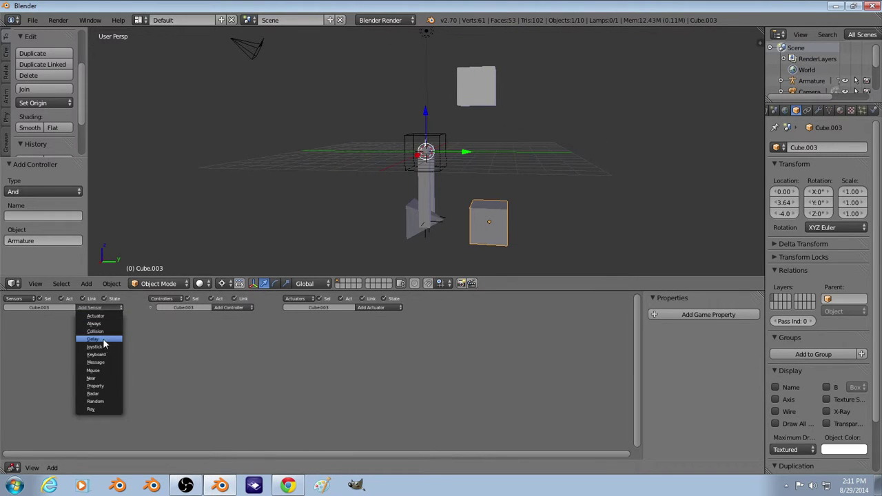
{"action": "left_click", "coordinate": [97, 339]}
{"action": "left_click", "coordinate": [709, 314]}
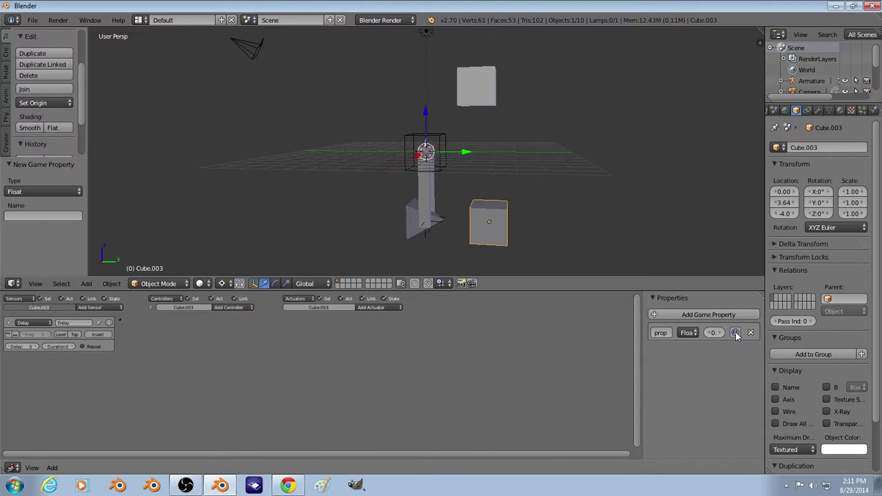
{"action": "left_click", "coordinate": [689, 333]}
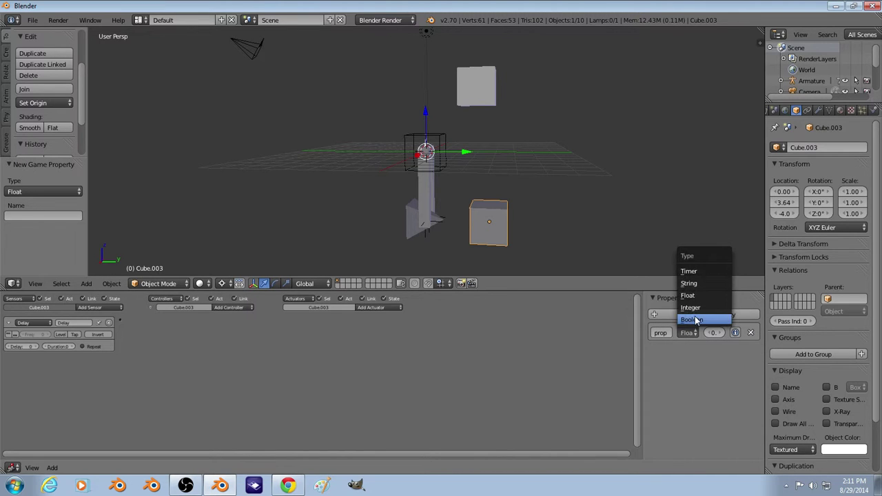
{"action": "left_click", "coordinate": [751, 333]}
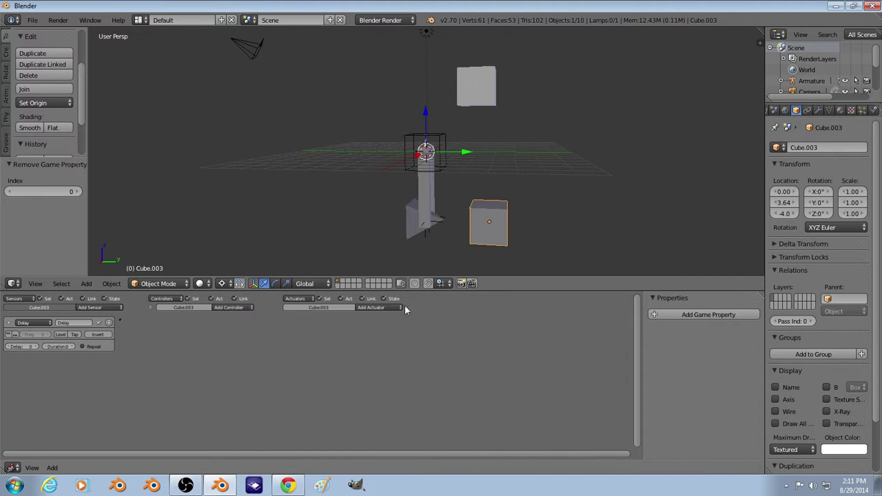
Add a game property named Flip to the lower cube
{"action": "left_click", "coordinate": [696, 314]}
{"action": "left_click", "coordinate": [667, 333]}
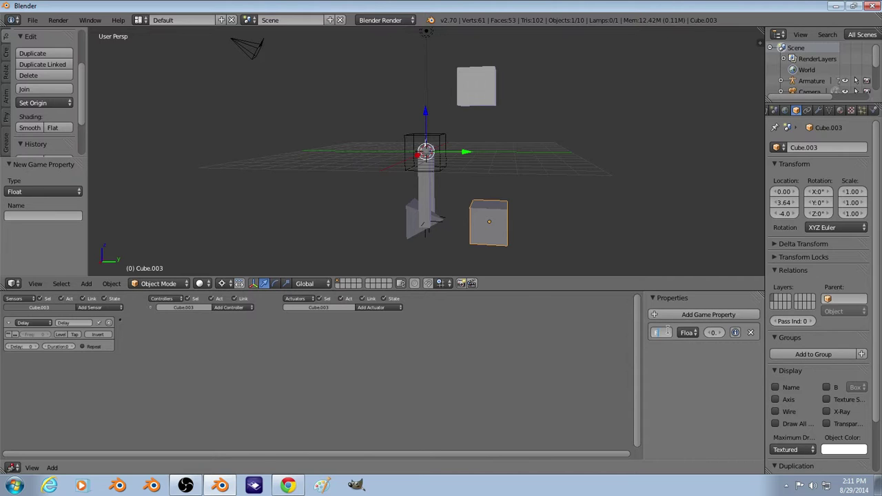
{"action": "type", "text": "Flip"}
{"action": "key", "text": "Return"}
Add a Property actuator to the lower cube and link the Delay sensor to it
{"action": "left_click", "coordinate": [383, 307]}
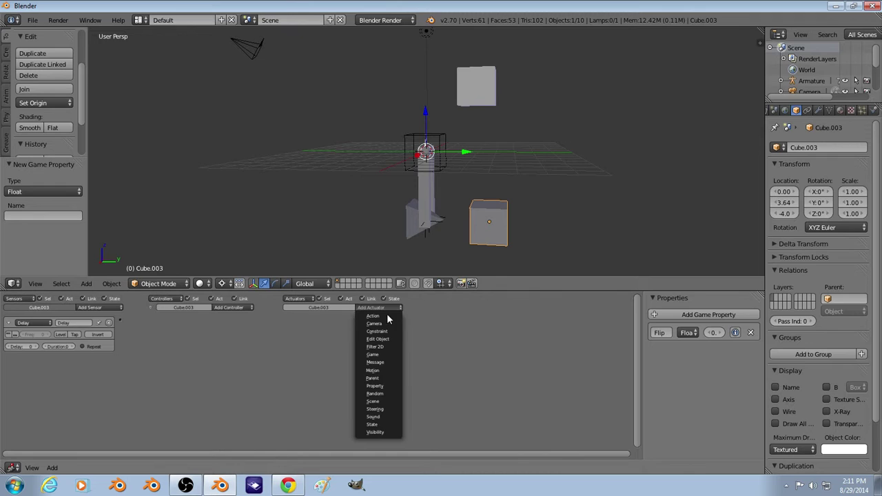
{"action": "left_click", "coordinate": [384, 387]}
{"action": "left_click_drag", "start_coordinate": [123, 317], "coordinate": [284, 320]}
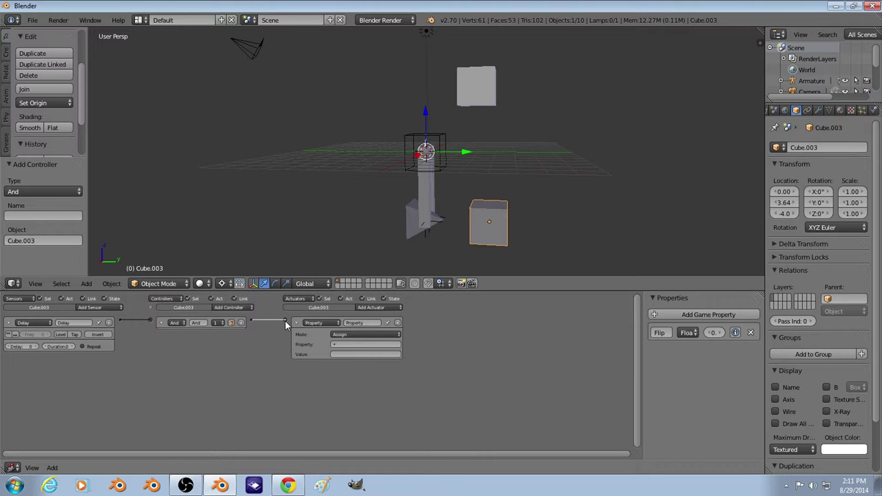
Enable true-level pulse triggering on the Delay sensor and set its delay to 10
{"action": "left_click", "coordinate": [9, 333]}
{"action": "left_click", "coordinate": [28, 346]}
{"action": "type", "text": "10"}
{"action": "key", "text": "Return"}
Set the Property actuator to Toggle mode on the Flip property
{"action": "left_click", "coordinate": [348, 334]}
{"action": "left_click", "coordinate": [346, 305]}
{"action": "left_click", "coordinate": [345, 344]}
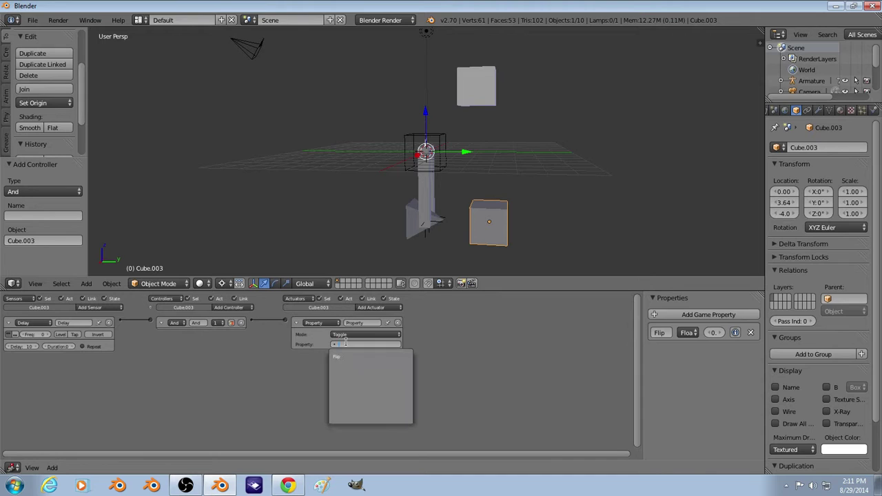
{"action": "left_click", "coordinate": [338, 356]}
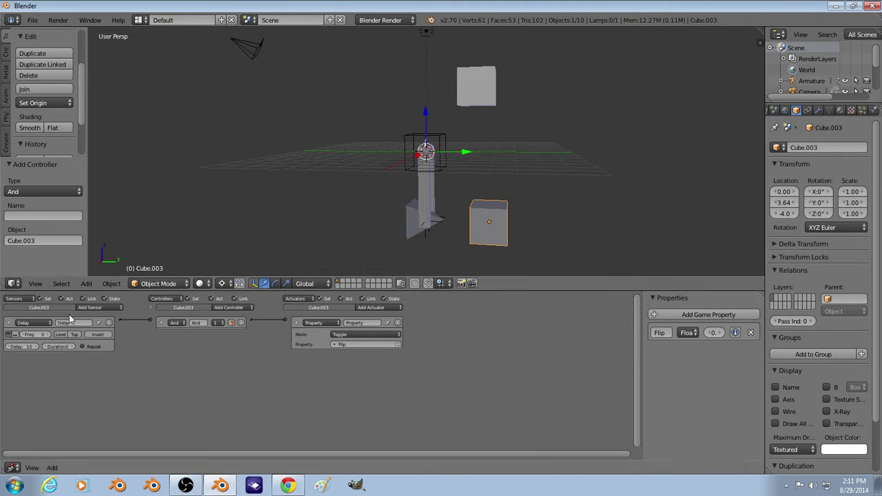
Add a Property sensor that evaluates whether Flip is equal to True
{"action": "left_click", "coordinate": [100, 307]}
{"action": "left_click", "coordinate": [99, 386]}
{"action": "left_click", "coordinate": [53, 393]}
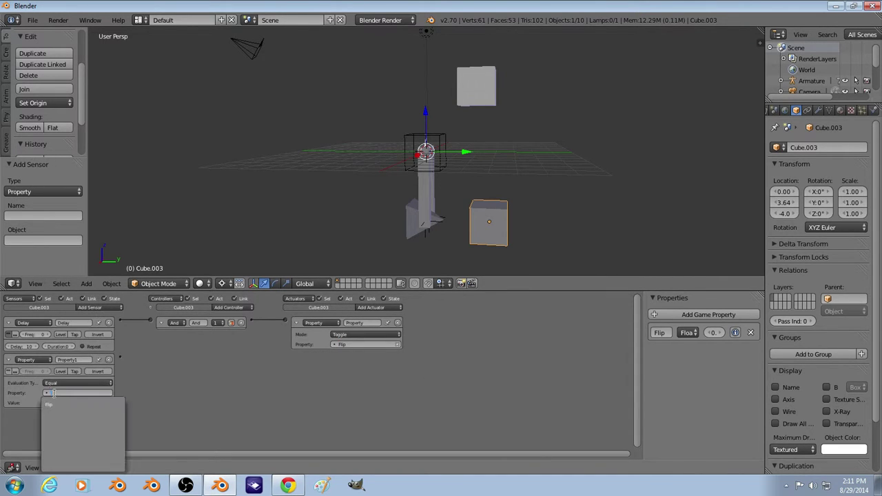
{"action": "left_click", "coordinate": [64, 405]}
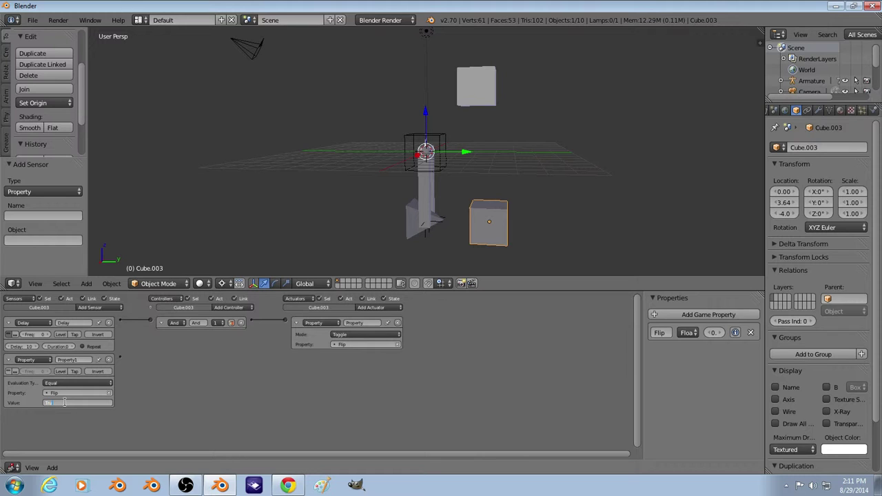
{"action": "type", "text": "True"}
{"action": "key", "text": "Return"}
Add a second Property sensor that evaluates whether Flip is equal to False
{"action": "left_click", "coordinate": [106, 308]}
{"action": "left_click", "coordinate": [114, 389]}
{"action": "scroll", "coordinate": [71, 433], "scroll_direction": "down", "scroll_amount": 2}
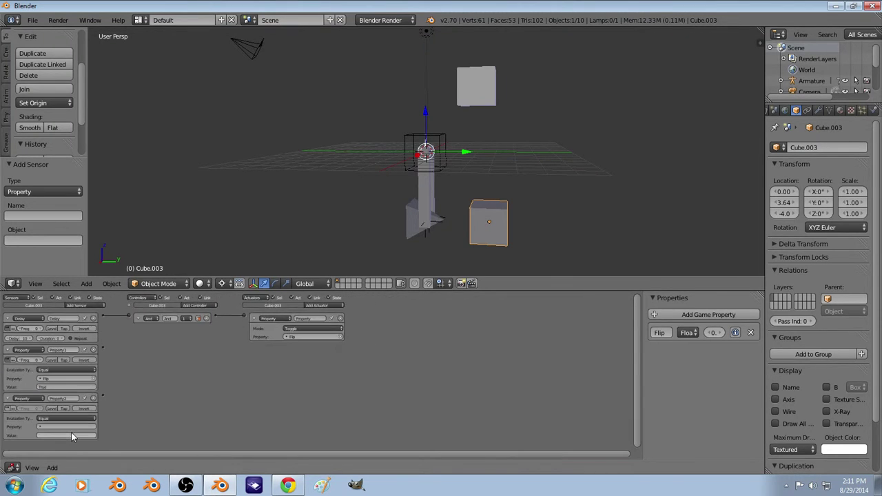
{"action": "left_click", "coordinate": [55, 428]}
{"action": "key", "text": "Return"}
{"action": "left_click", "coordinate": [50, 435]}
{"action": "type", "text": "False"}
{"action": "key", "text": "Return"}
Add two Motion actuators, linking the Flip True sensor to the first and the Flip False sensor to the second
{"action": "left_click", "coordinate": [318, 306]}
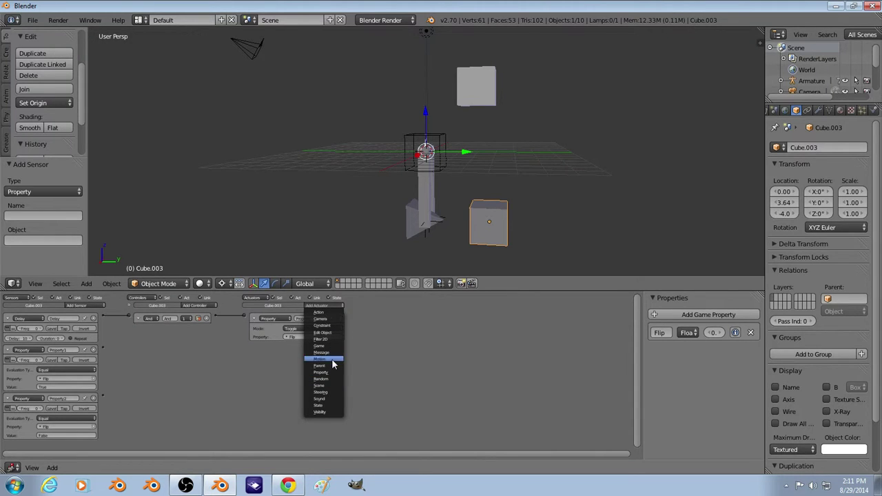
{"action": "left_click", "coordinate": [326, 359]}
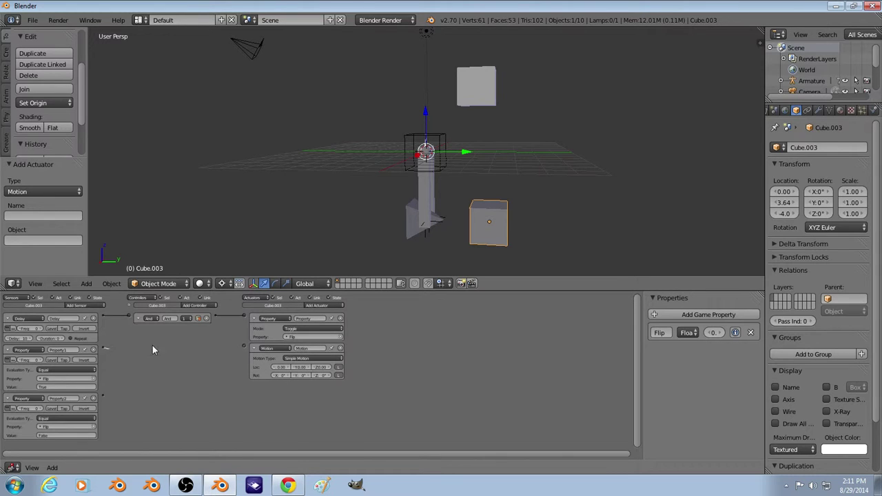
{"action": "left_click_drag", "start_coordinate": [153, 347], "coordinate": [244, 346]}
{"action": "left_click", "coordinate": [321, 305]}
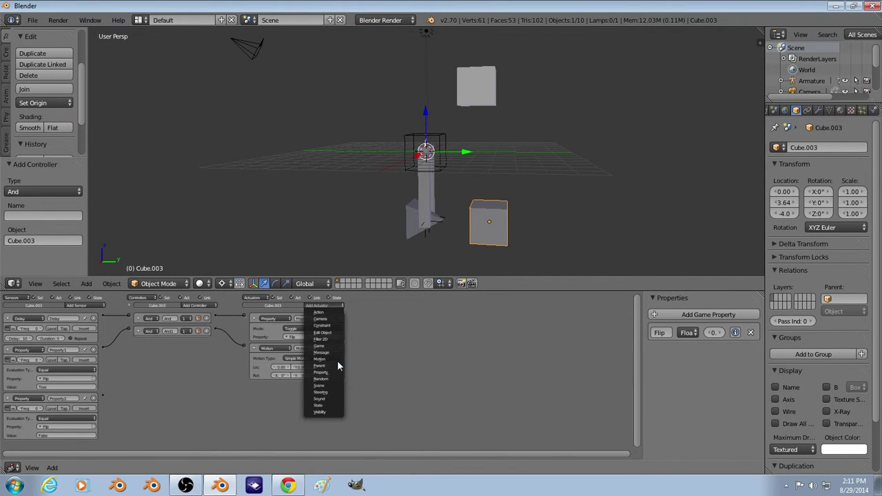
{"action": "left_click", "coordinate": [337, 360]}
{"action": "left_click_drag", "start_coordinate": [244, 385], "coordinate": [103, 395]}
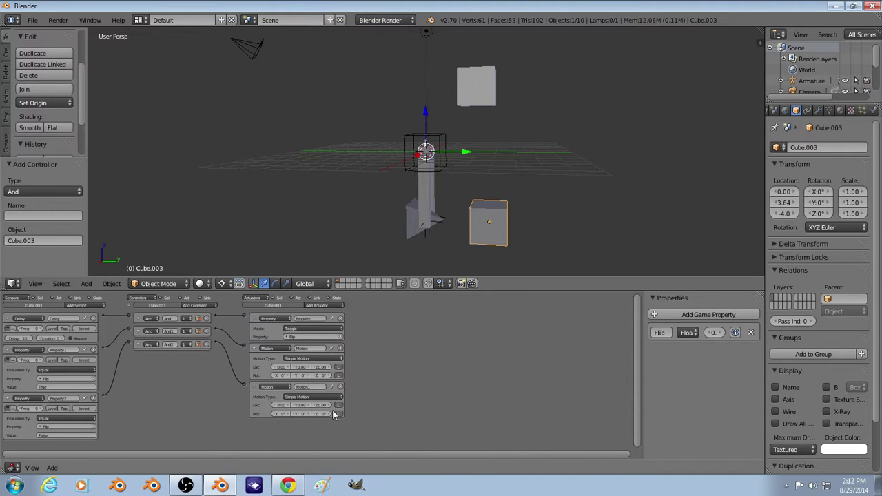
Set the first Motion actuator's Z location to 0.05 and the second one's Z location to -0.05
{"action": "left_click", "coordinate": [328, 405]}
{"action": "left_click", "coordinate": [308, 367]}
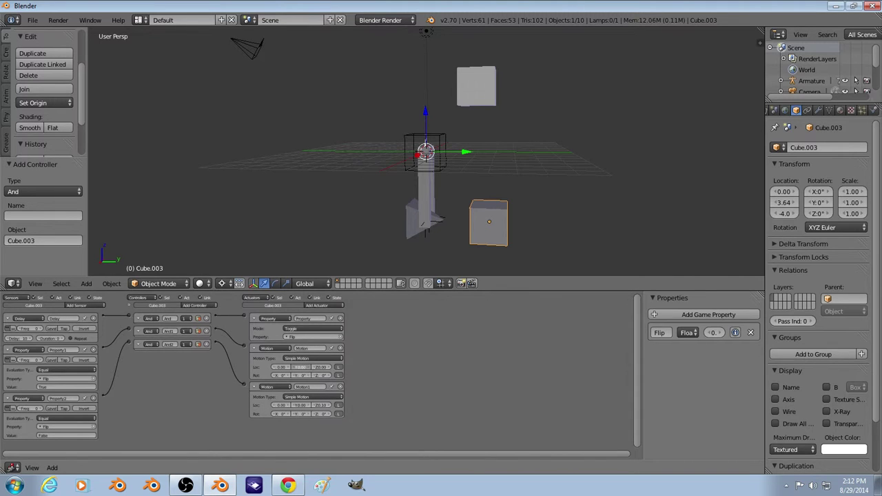
{"action": "left_click", "coordinate": [304, 367]}
{"action": "type", "text": "0"}
{"action": "key", "text": "Return"}
{"action": "left_click", "coordinate": [323, 366]}
{"action": "type", "text": "0.05"}
{"action": "key", "text": "Return"}
{"action": "left_click", "coordinate": [318, 405]}
{"action": "type", "text": "-0.05"}
{"action": "key", "text": "Return"}
Set the Delay sensor's delay to 60 and run the game briefly to test the cube's motion
{"action": "left_click", "coordinate": [19, 338]}
{"action": "type", "text": "60"}
{"action": "key", "text": "Return"}
{"action": "key", "text": "p"}
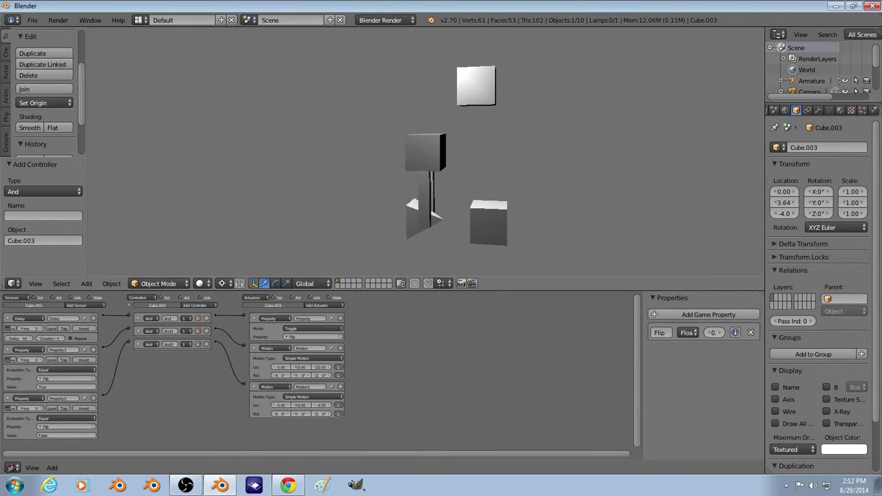
{"action": "key", "text": "Escape"}
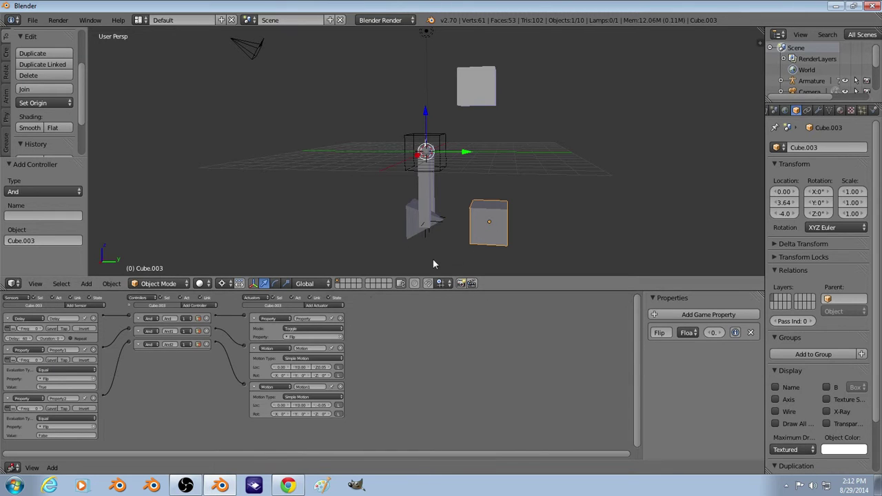
Change the Flip property's type to Boolean and run the game to test the cube again
{"action": "left_click", "coordinate": [689, 333]}
{"action": "left_click", "coordinate": [699, 327]}
{"action": "key", "text": "p"}
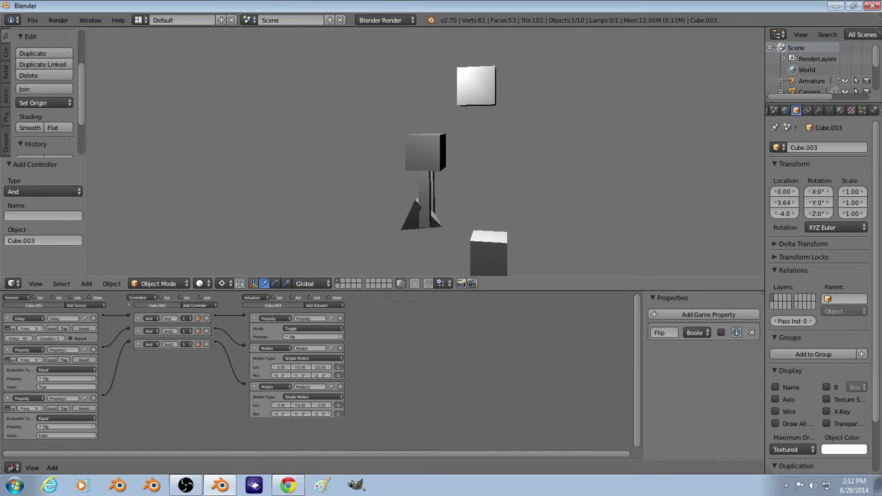
{"action": "key", "text": "Escape"}
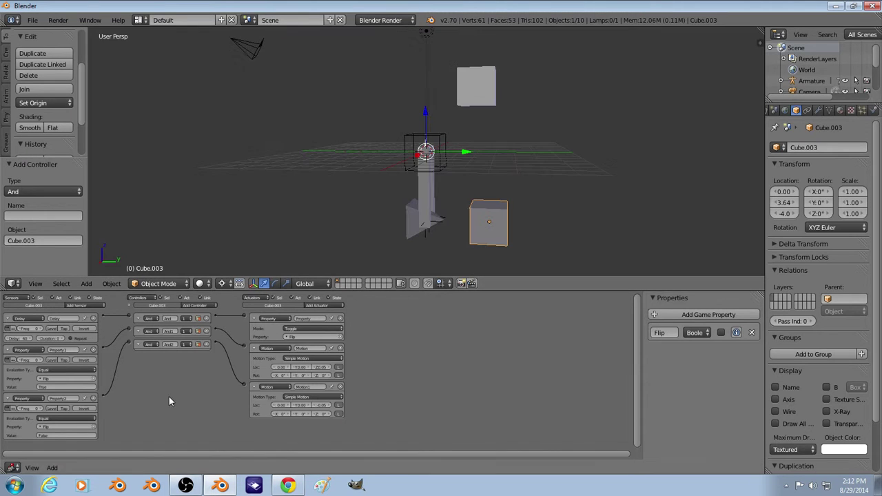
Turn on Repeat for the Delay sensor and test the cube's motion in the game
{"action": "left_click", "coordinate": [71, 338]}
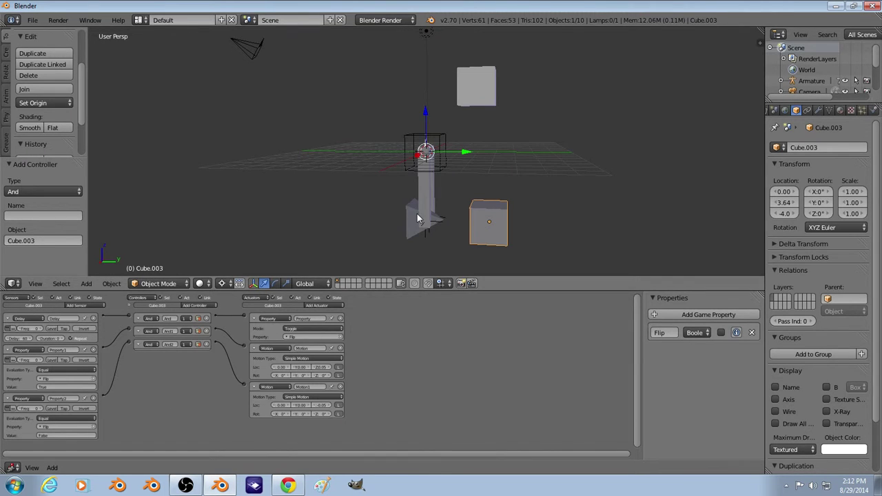
{"action": "key", "text": "p"}
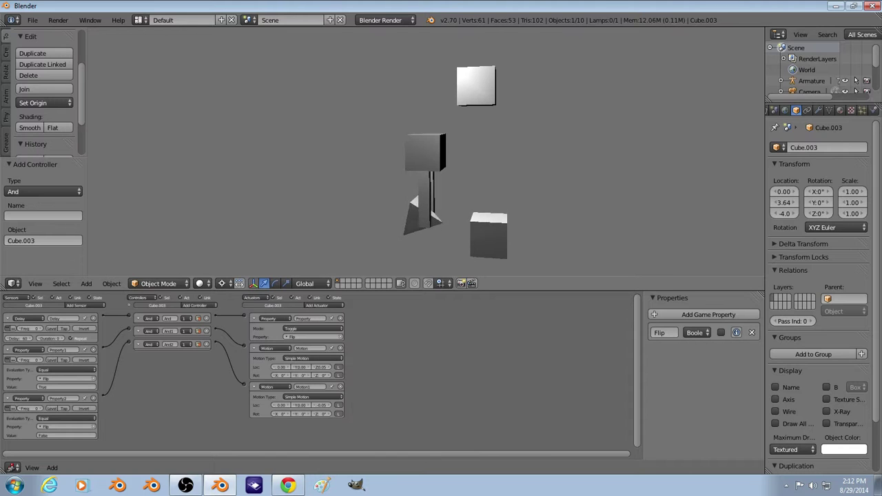
{"action": "key", "text": "Escape"}
{"action": "right_click", "coordinate": [439, 203]}
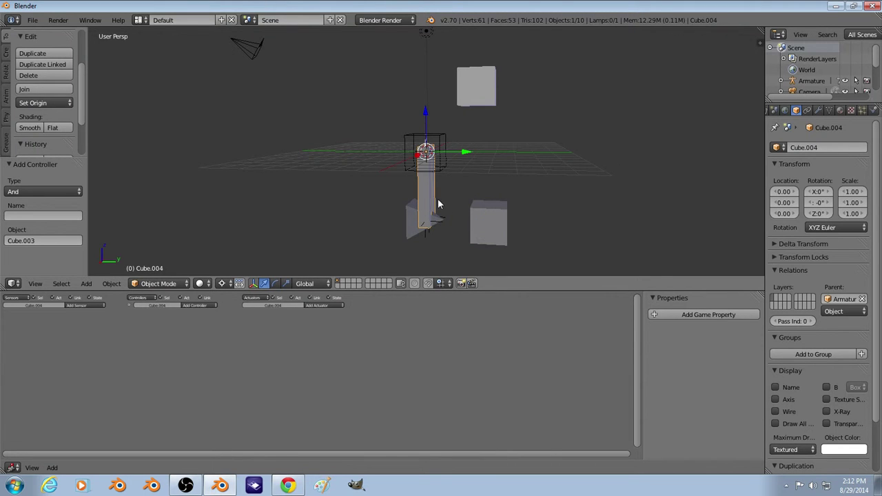
{"action": "scroll", "coordinate": [434, 158], "scroll_direction": "up", "scroll_amount": 1}
{"action": "middle_click_drag", "start_coordinate": [433, 157], "coordinate": [387, 171]}
{"action": "right_click", "coordinate": [425, 140]}
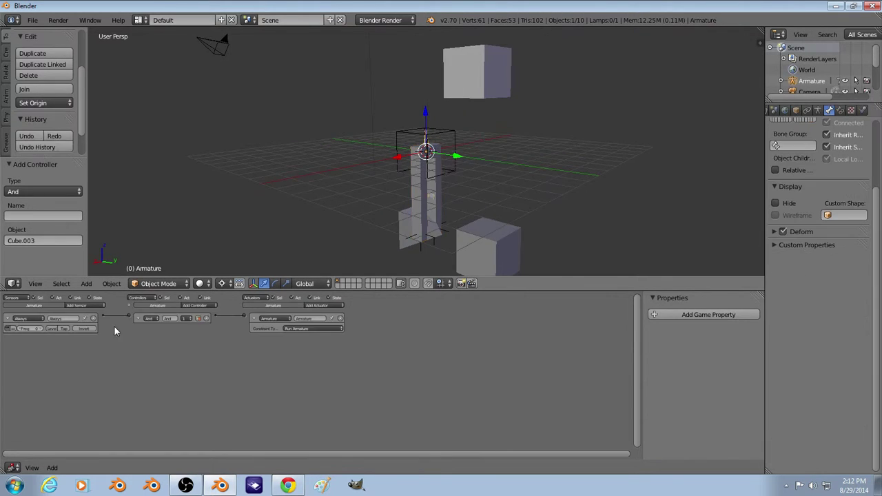
{"action": "left_click", "coordinate": [334, 305]}
{"action": "left_click", "coordinate": [330, 319]}
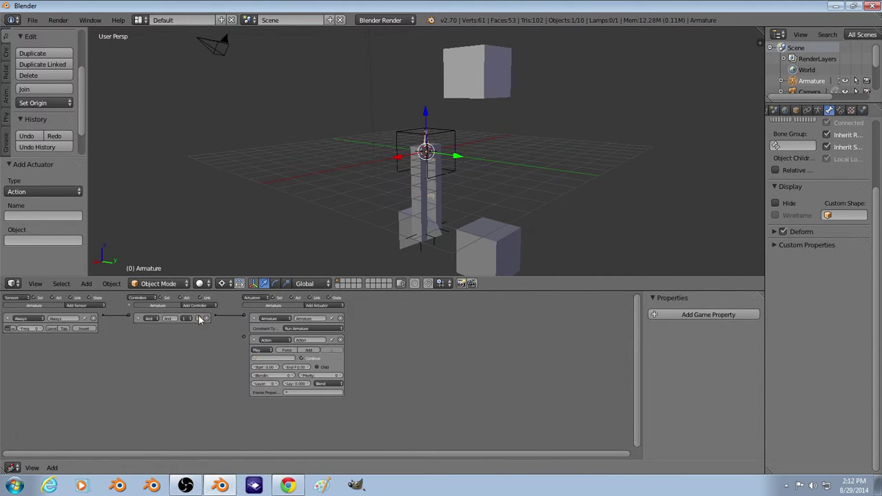
{"action": "left_click_drag", "start_coordinate": [219, 315], "coordinate": [244, 335]}
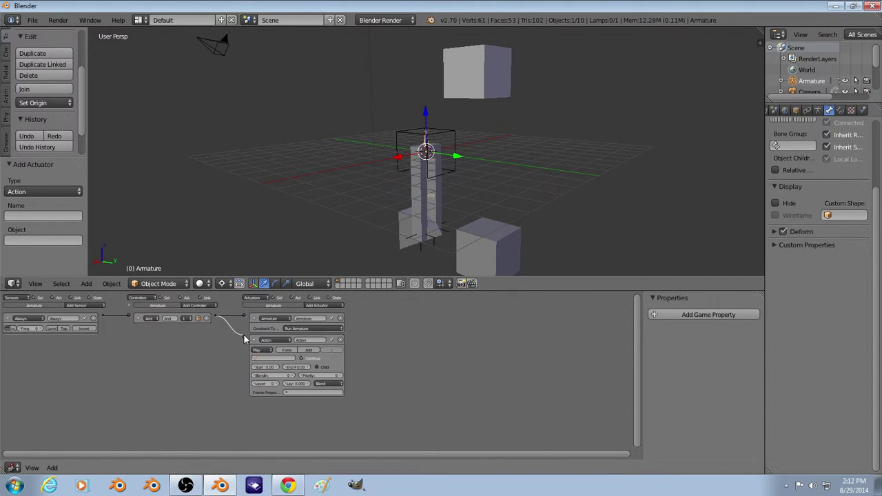
{"action": "left_click", "coordinate": [290, 359]}
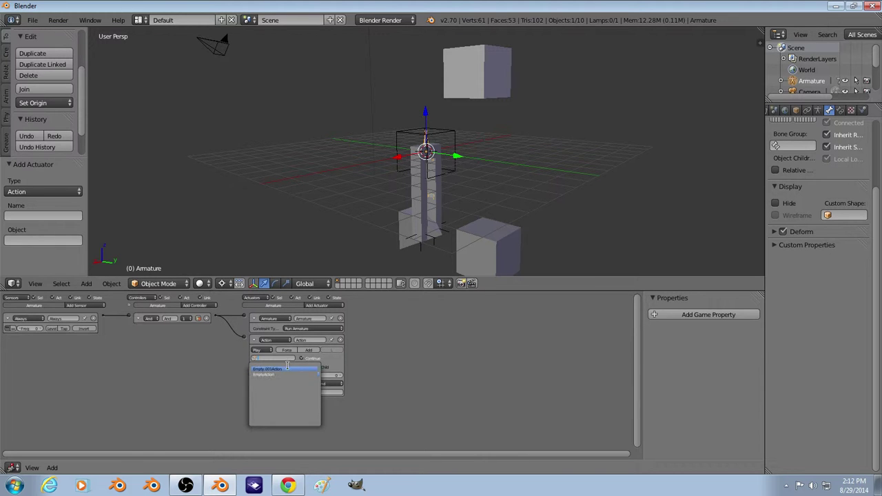
{"action": "left_click", "coordinate": [339, 339]}
Give Empty an Always sensor linked through an And controller to an Action actuator, and assign it Empty.001Action
{"action": "right_click", "coordinate": [416, 240]}
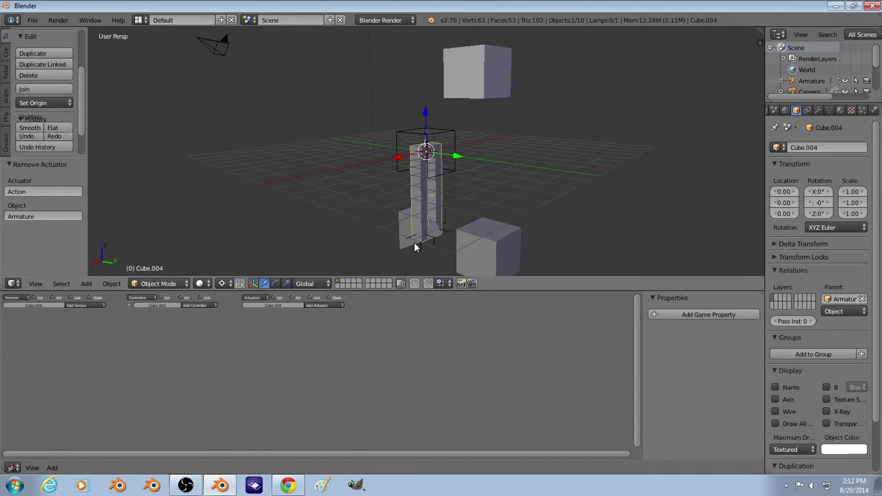
{"action": "left_click", "coordinate": [77, 305]}
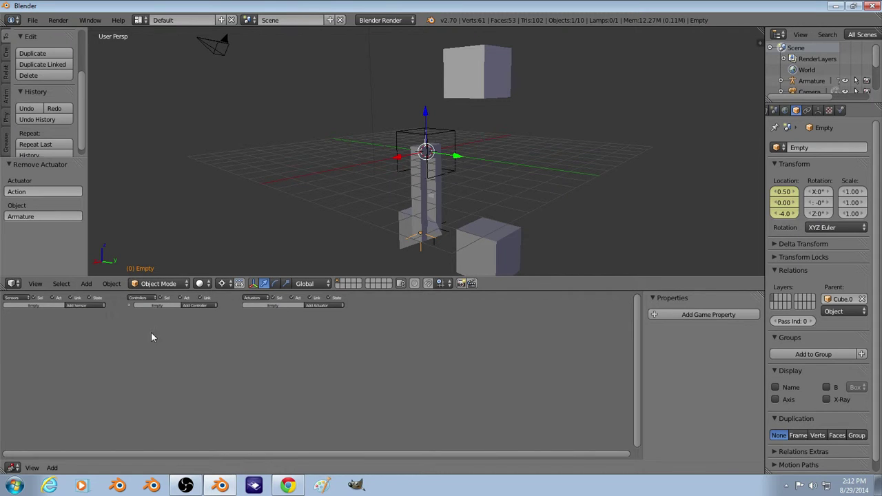
{"action": "left_click", "coordinate": [95, 306]}
{"action": "left_click", "coordinate": [313, 305]}
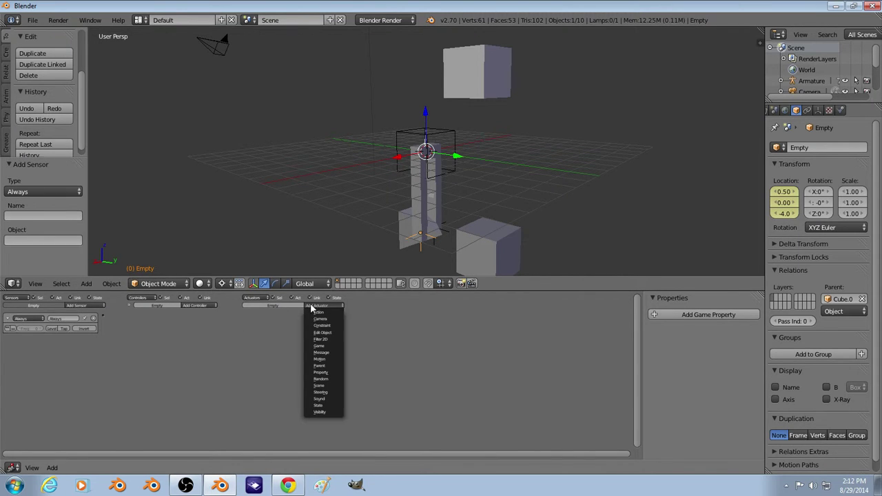
{"action": "left_click", "coordinate": [319, 312]}
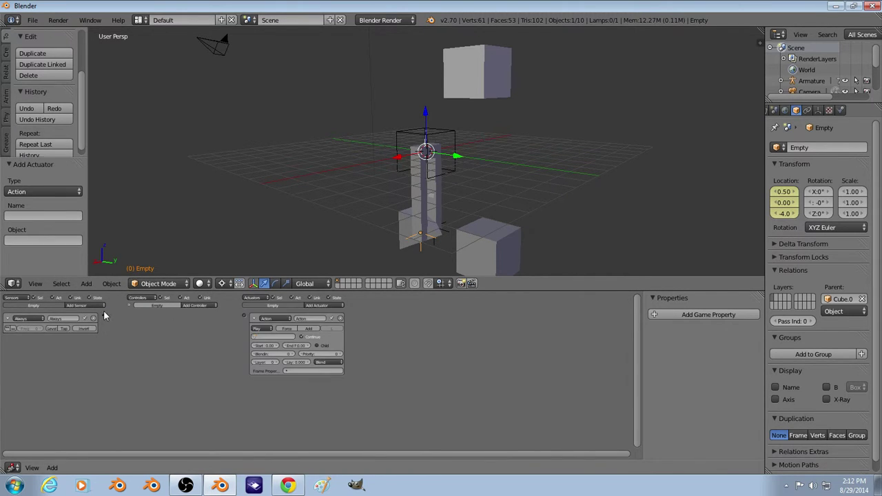
{"action": "left_click_drag", "start_coordinate": [103, 317], "coordinate": [243, 316]}
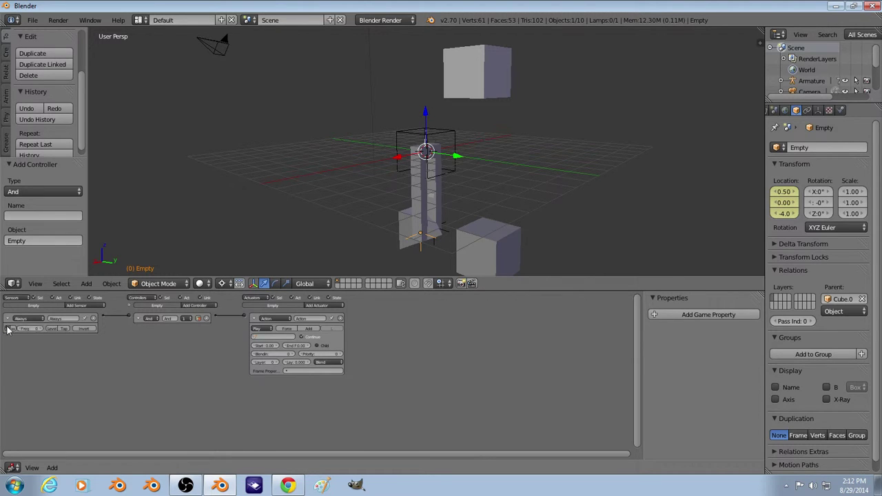
{"action": "left_click", "coordinate": [280, 337]}
{"action": "left_click", "coordinate": [272, 344]}
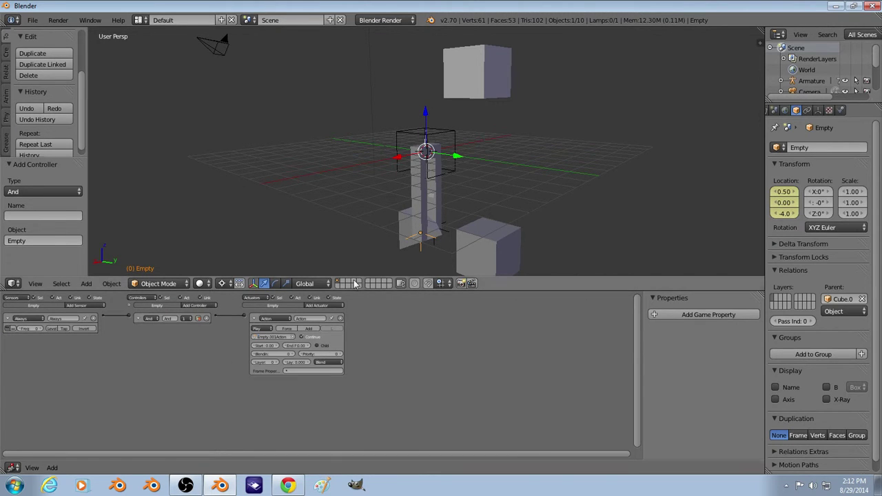
{"action": "right_click", "coordinate": [443, 233]}
{"action": "right_click", "coordinate": [420, 243]}
{"action": "key", "text": "space"}
{"action": "key", "text": "Escape"}
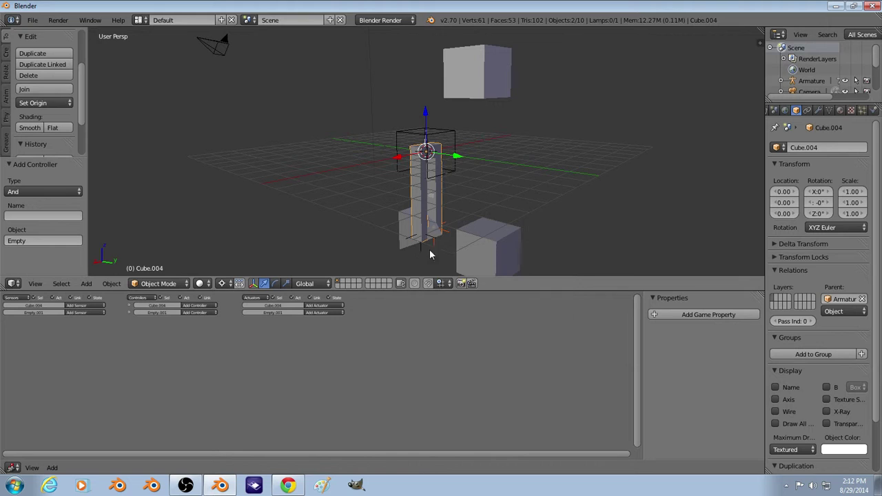
Copy the logic bricks from Empty to Empty.001
{"action": "right_click", "coordinate": [446, 230]}
{"action": "right_click", "coordinate": [420, 247], "text": "shift"}
{"action": "key", "text": "space"}
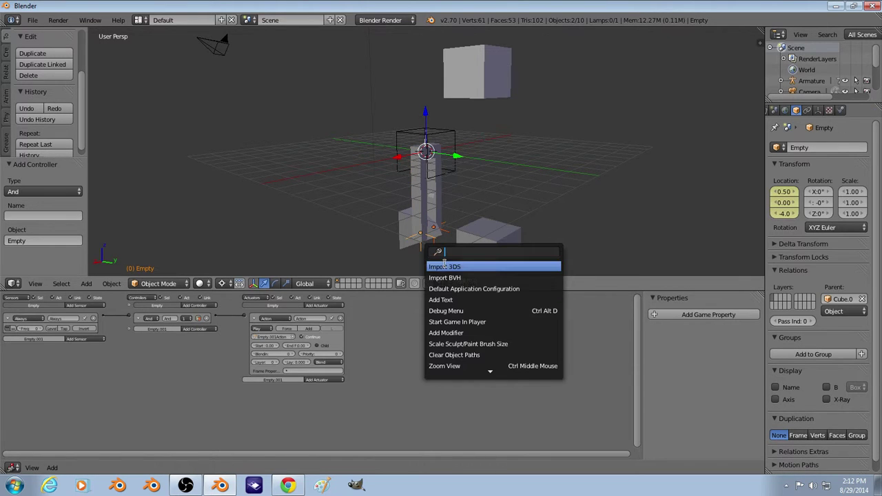
{"action": "type", "text": "copy lo"}
{"action": "key", "text": "Return"}
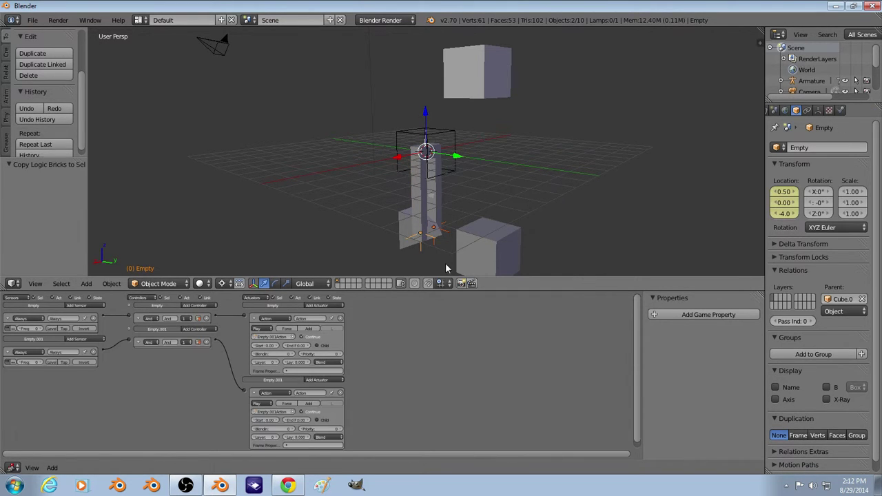
Assign Empty.001Action to Empty.001's Action actuator and EmptyAction to Empty's, and run the game briefly to test them
{"action": "key", "text": "a"}
{"action": "right_click", "coordinate": [446, 232]}
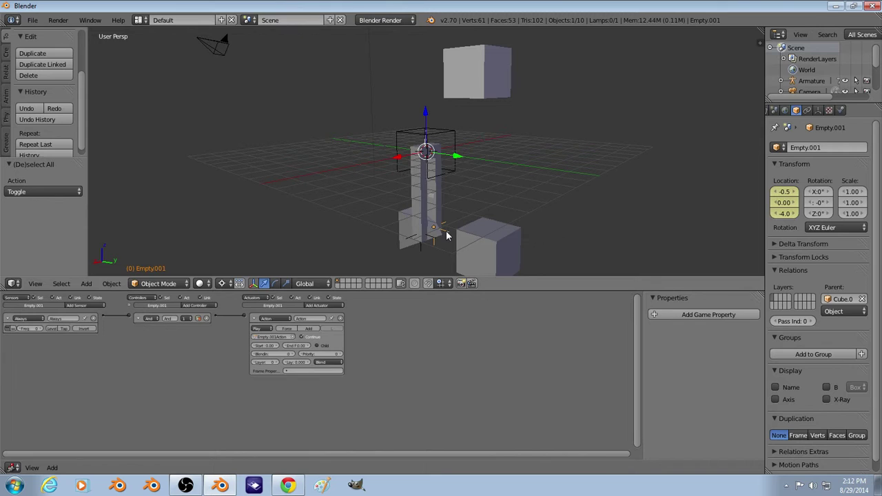
{"action": "left_click", "coordinate": [274, 340]}
{"action": "left_click", "coordinate": [272, 346]}
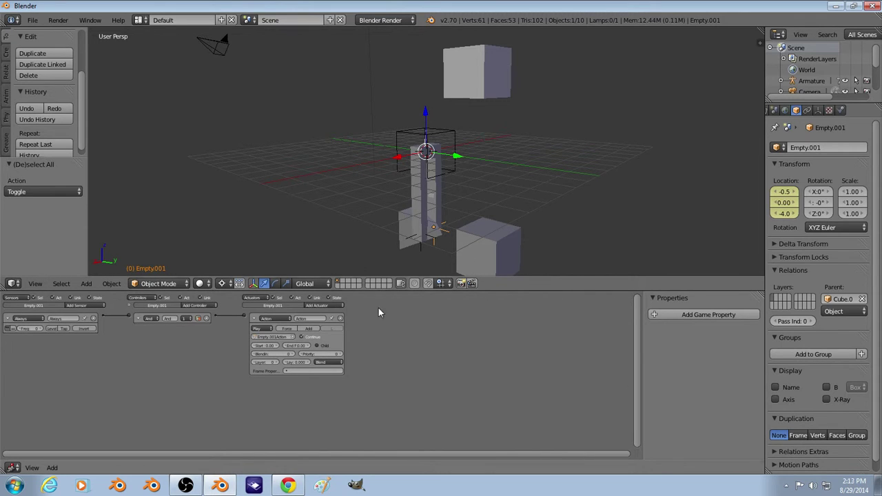
{"action": "right_click", "coordinate": [401, 253]}
{"action": "left_click", "coordinate": [279, 338]}
{"action": "left_click", "coordinate": [277, 351]}
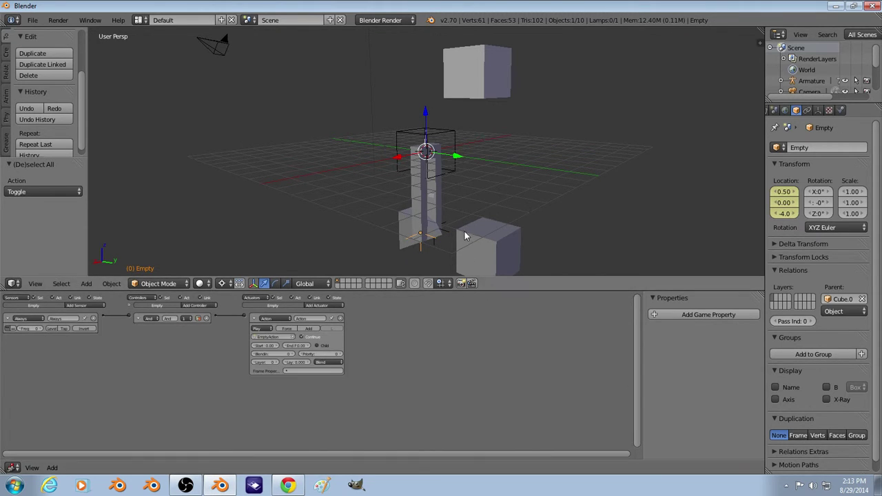
{"action": "key", "text": "p"}
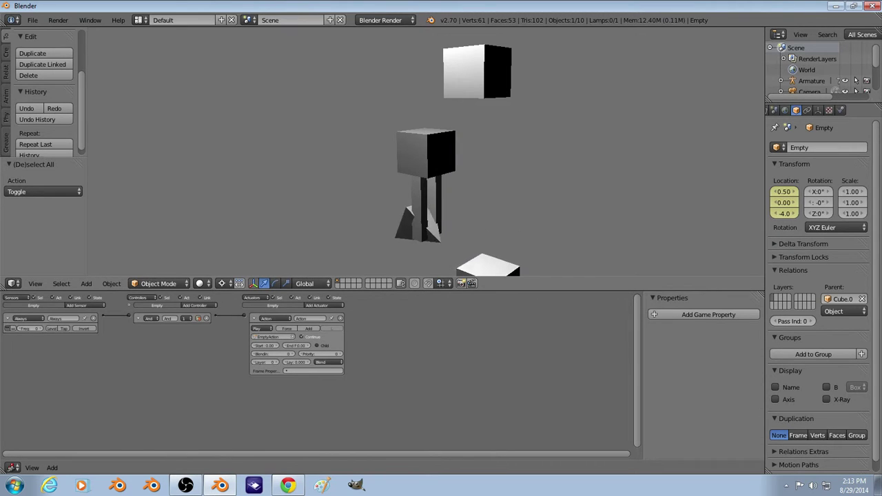
{"action": "key", "text": "Escape"}
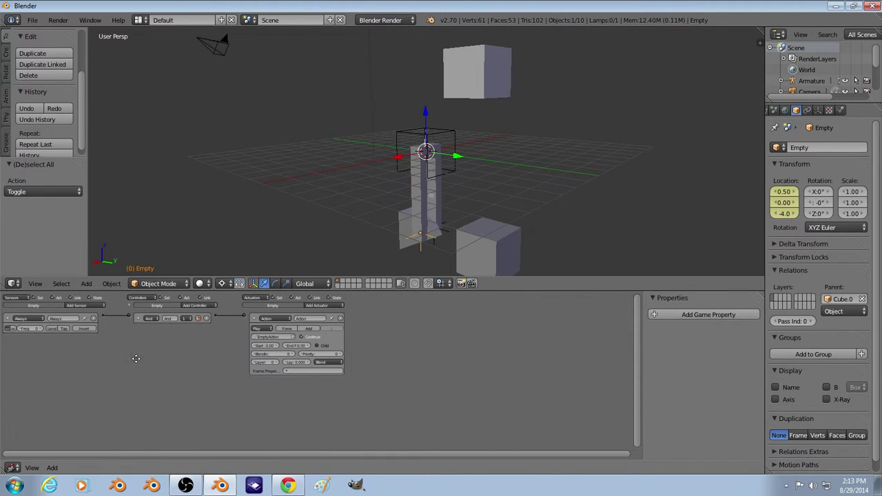
Set the end frame of both empties' Action actuators, entering 80 for Empty.001
{"action": "scroll", "coordinate": [176, 365], "scroll_direction": "up", "scroll_amount": 1}
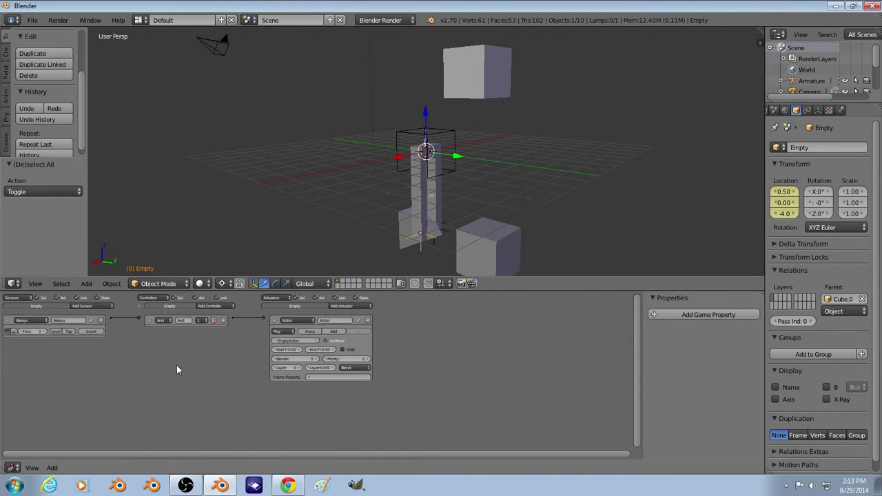
{"action": "right_click", "coordinate": [423, 193]}
{"action": "key", "text": "z"}
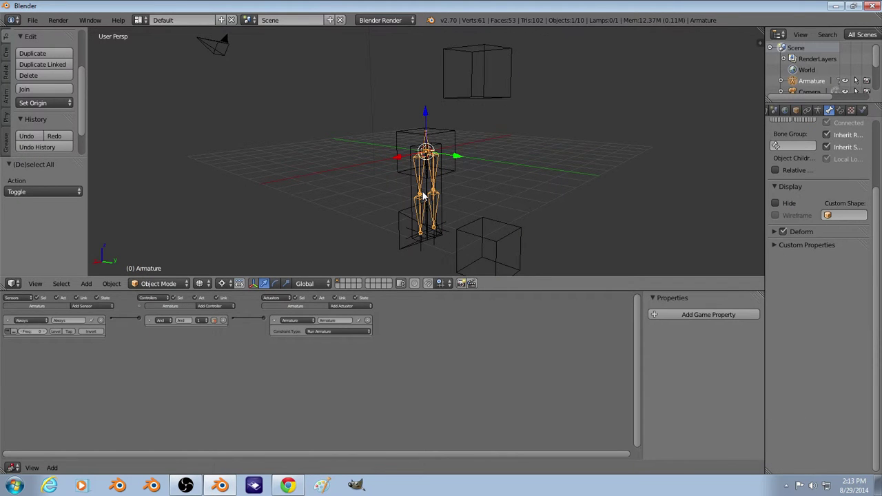
{"action": "right_click", "coordinate": [414, 234]}
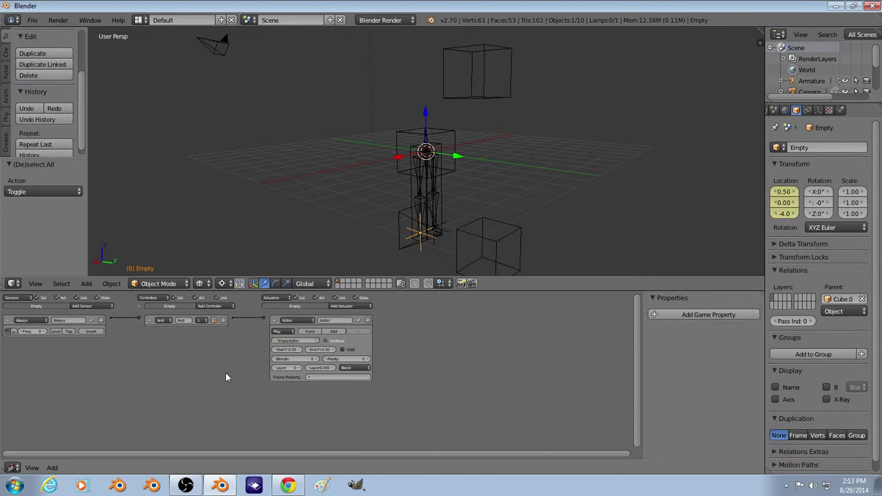
{"action": "scroll", "coordinate": [264, 358], "scroll_direction": "up", "scroll_amount": 1}
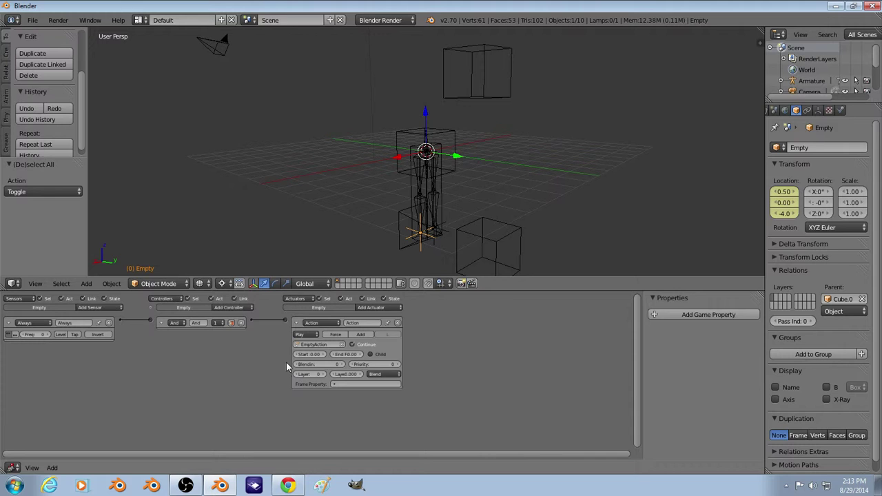
{"action": "left_click", "coordinate": [346, 354]}
{"action": "key", "text": "Return"}
{"action": "right_click", "coordinate": [447, 232]}
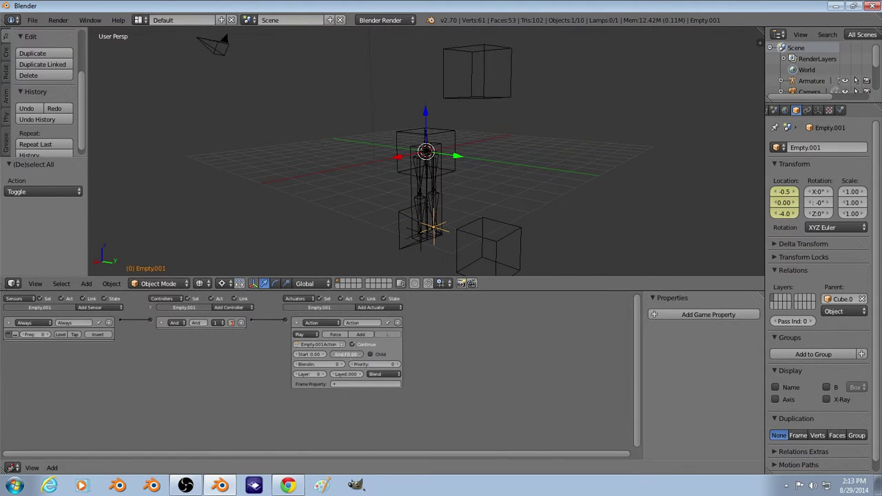
Switch the viewport shading to Texture and run the game to test the leg animation
{"action": "left_click", "coordinate": [204, 283]}
{"action": "left_click", "coordinate": [227, 232]}
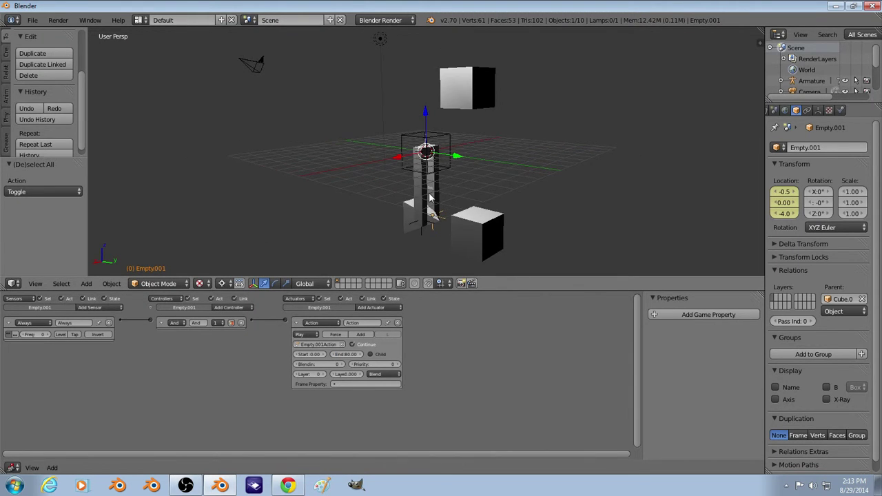
{"action": "key", "text": "p"}
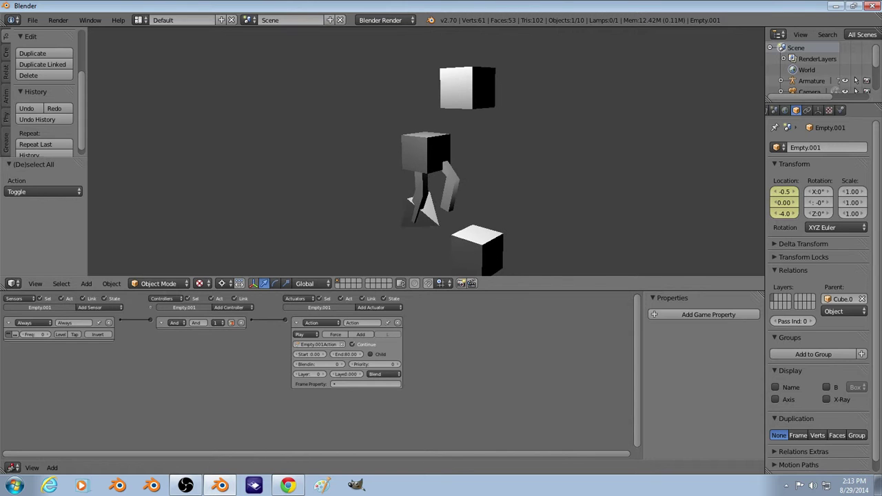
{"action": "key", "text": "Escape"}
Raise Cube.003 by 2 units along Z and run the game to check the cube's motion
{"action": "right_click", "coordinate": [488, 240]}
{"action": "key", "text": "g"}
{"action": "key", "text": "z"}
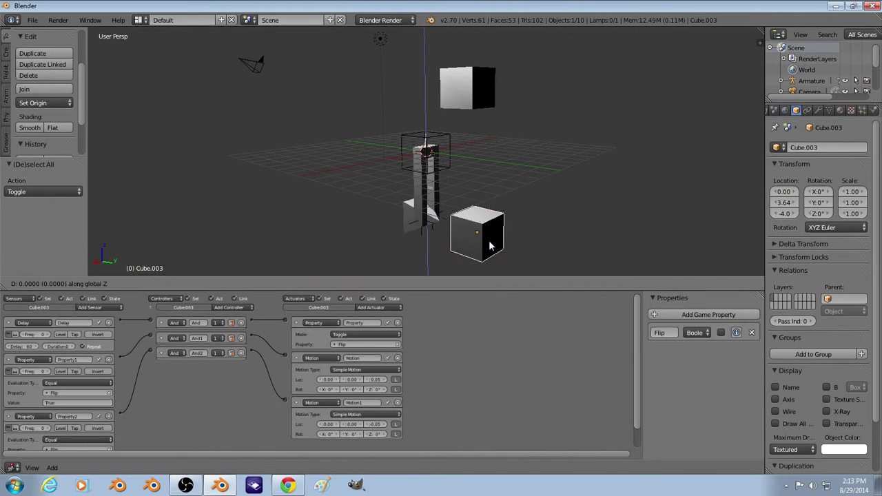
{"action": "key", "text": "1"}
{"action": "key", "text": "2"}
{"action": "key", "text": "Escape"}
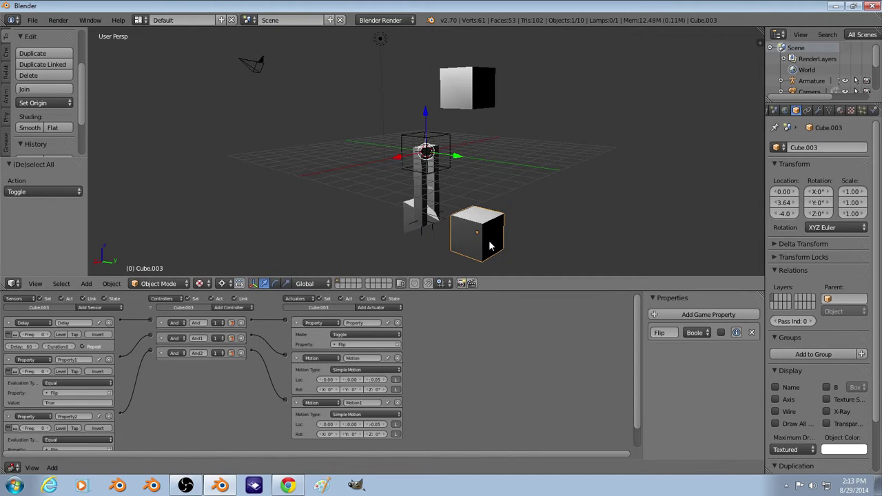
{"action": "type", "text": "gz"}
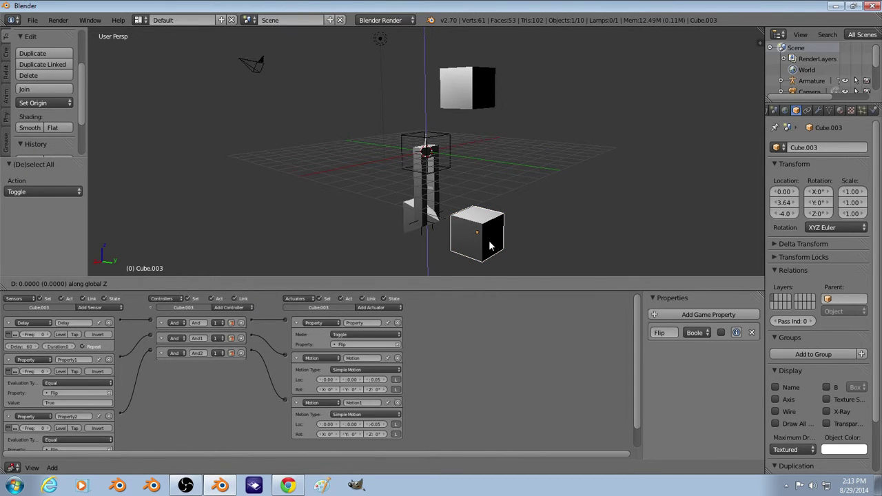
{"action": "type", "text": "2"}
{"action": "key", "text": "Return"}
{"action": "key", "text": "p"}
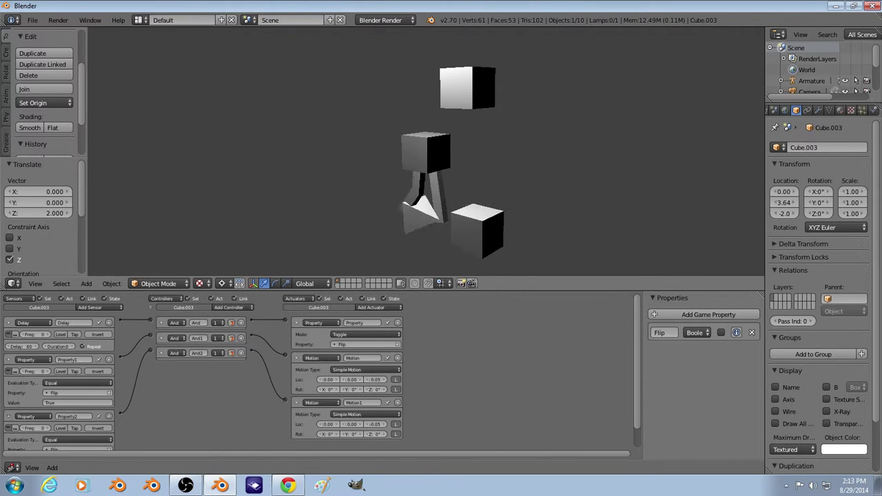
{"action": "key", "text": "Escape"}
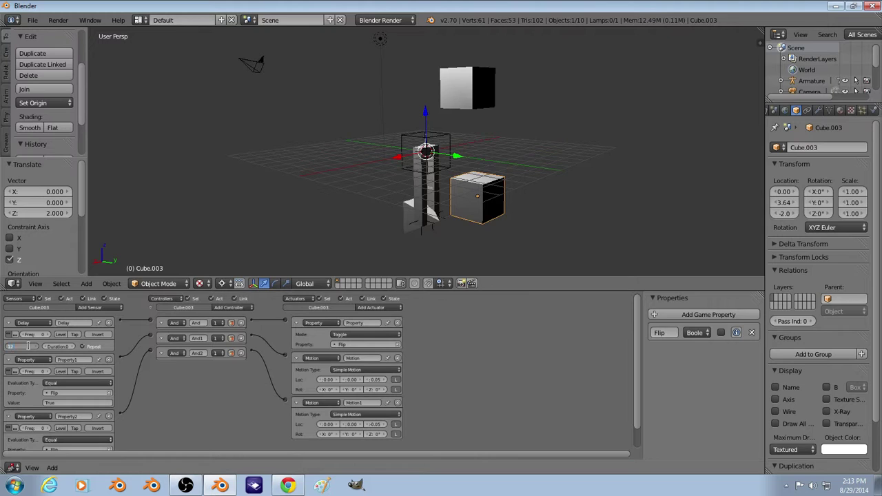
Set Cube.003's Delay sensor to 120 and its Motion actuators' Z locations to 0.01 and -0.01, and test the game
{"action": "key", "text": "Return"}
{"action": "left_click", "coordinate": [369, 380]}
{"action": "type", "text": "0.01"}
{"action": "left_click", "coordinate": [374, 424]}
{"action": "type", "text": "-0.01"}
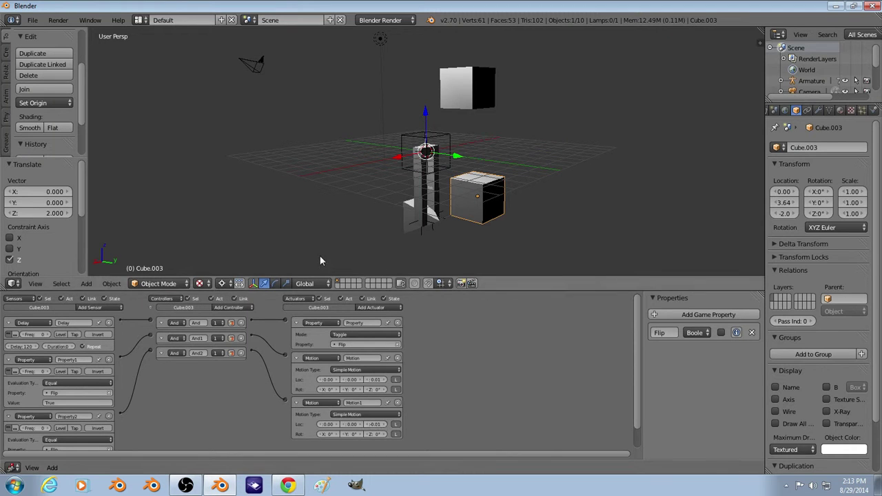
{"action": "key", "text": "p"}
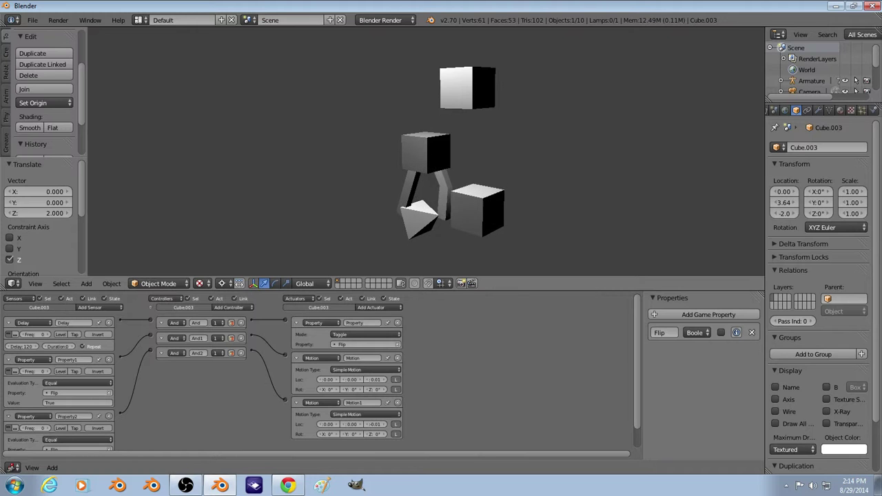
{"action": "key", "text": "Escape"}
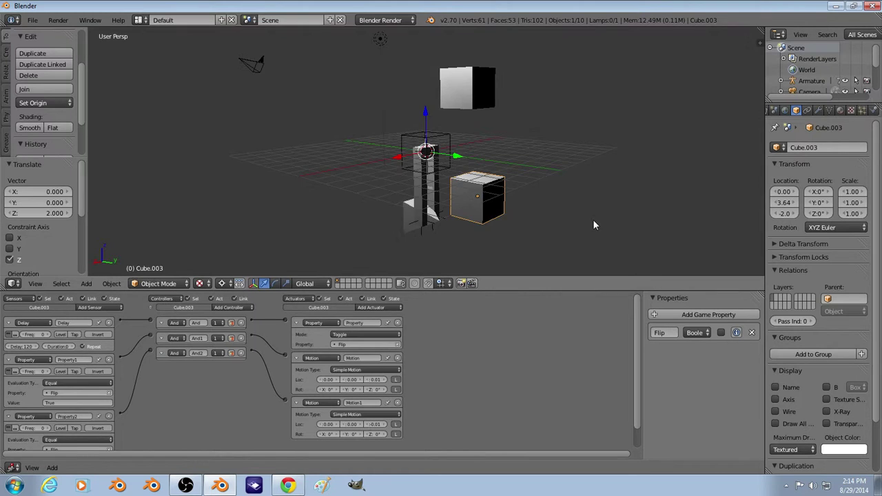
Scale the wedge (Cube.002) by 2 along Y and run the game to test its tracking
{"action": "right_click", "coordinate": [412, 228]}
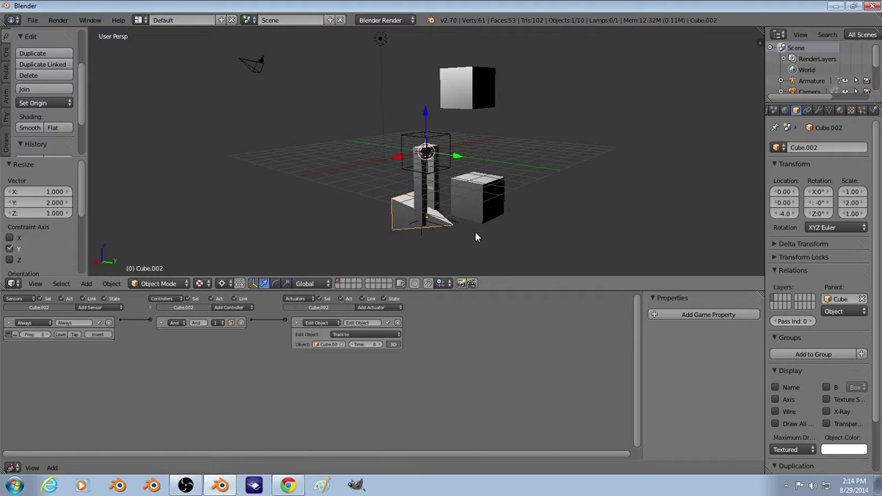
{"action": "key", "text": "p"}
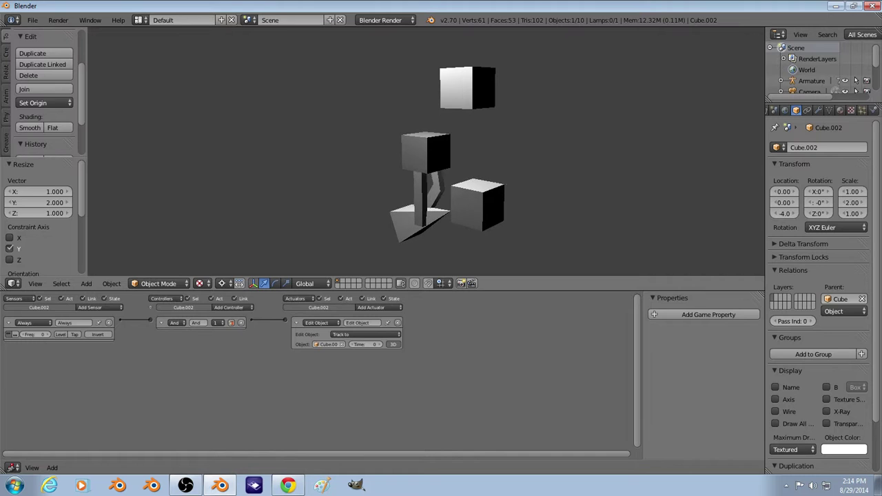
{"action": "key", "text": "Escape"}
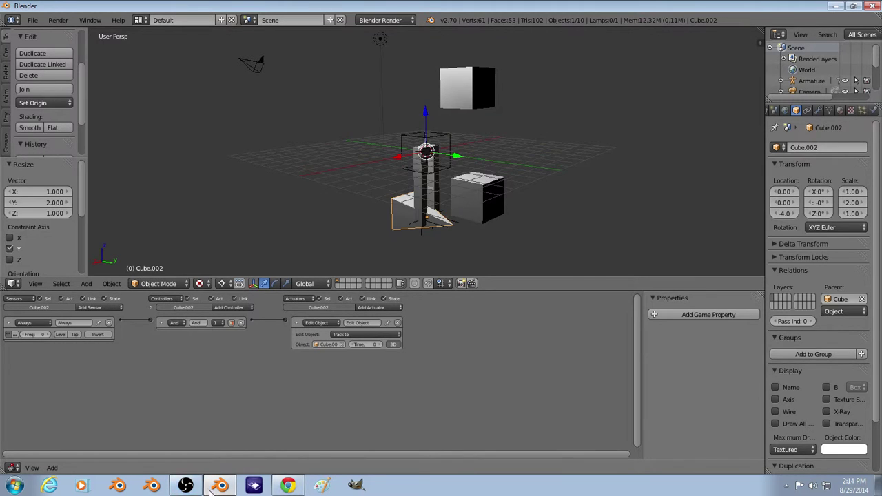